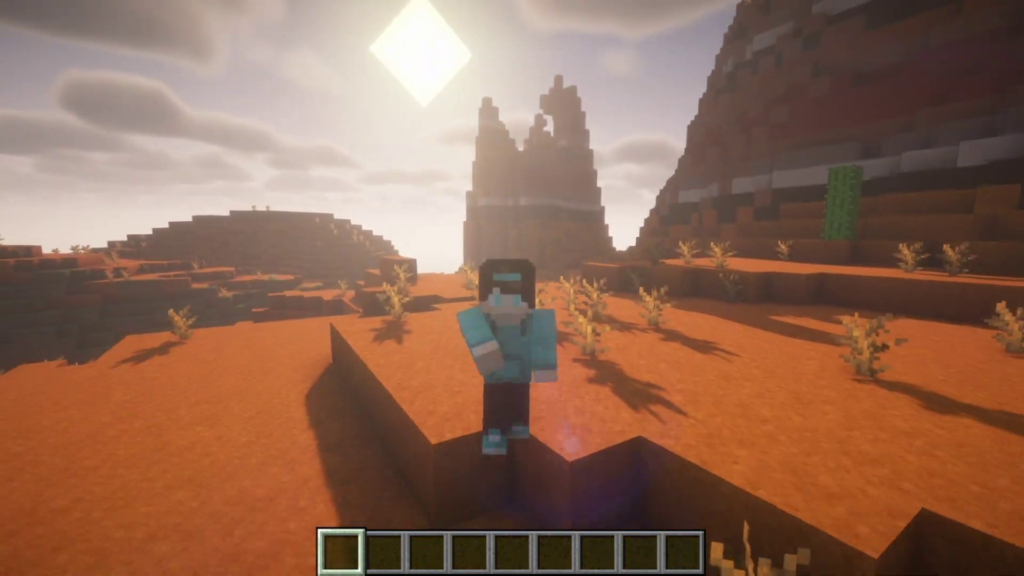
# - Walk around the shader-lit desert mesa world in third-person view
pyautogui.press('w')
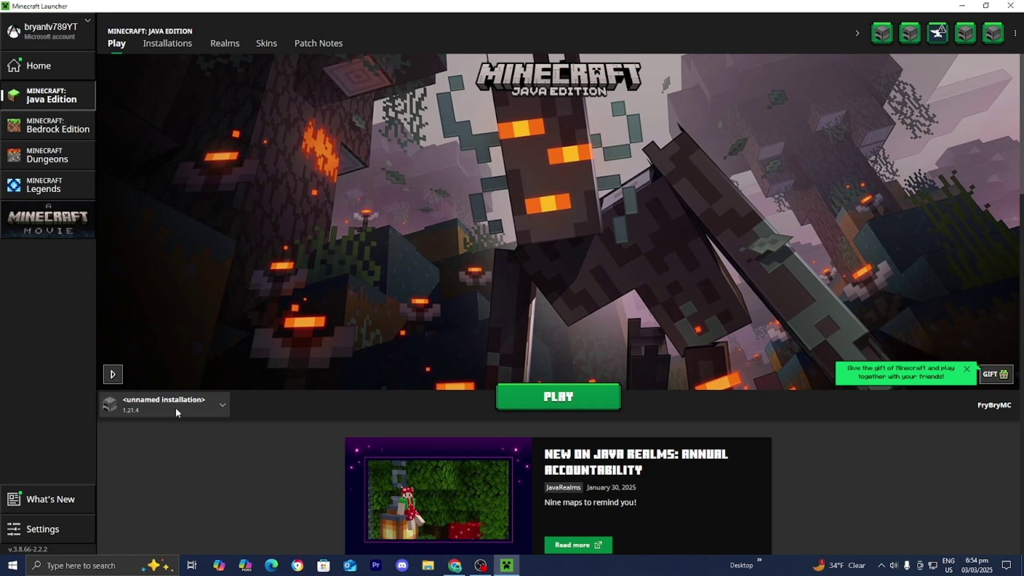
# - Launch the 1.21.4 installation to confirm it runs, then close the game window
pyautogui.click(524, 410)
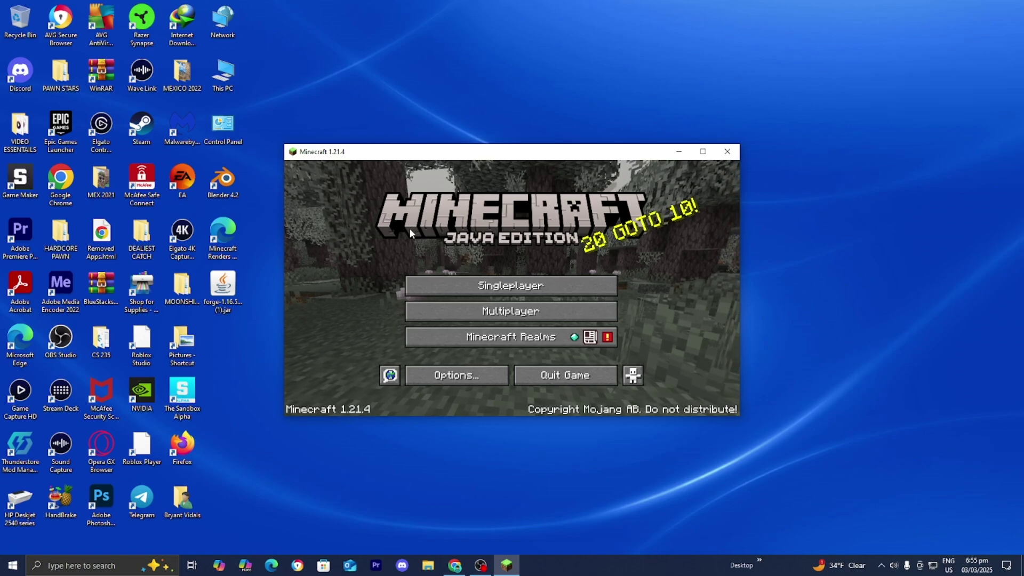
pyautogui.click(728, 152)
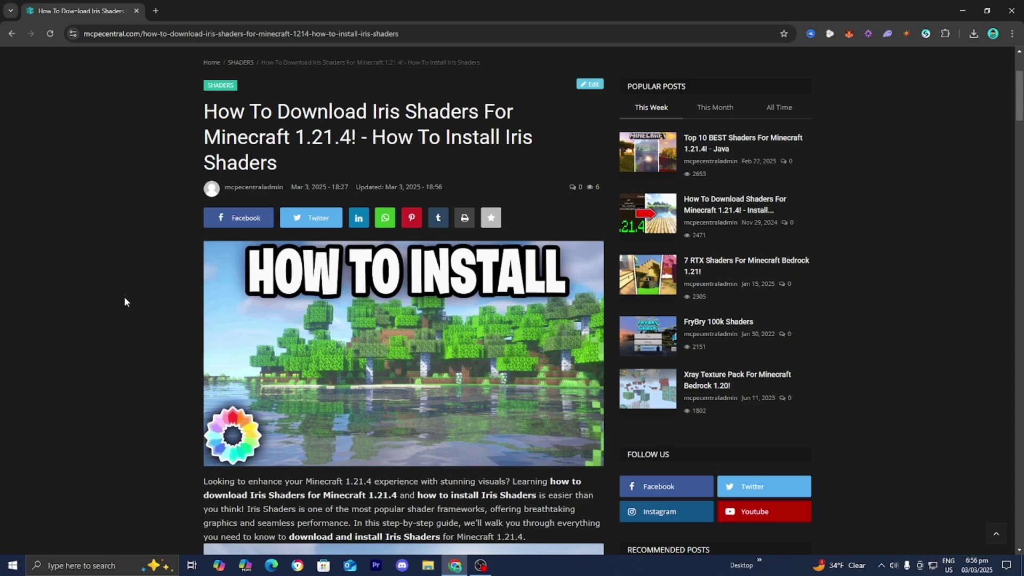
# - Scroll the mcpecentral guide to Step 2 and open irisshaders.dev in a new tab
pyautogui.scroll(-3, 71, 264)
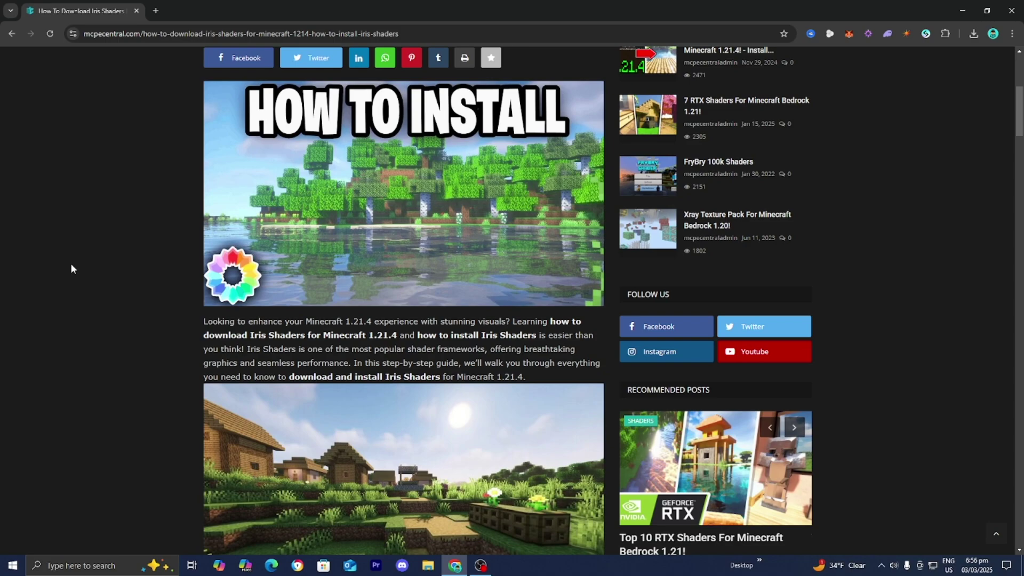
pyautogui.scroll(-8, 45, 264)
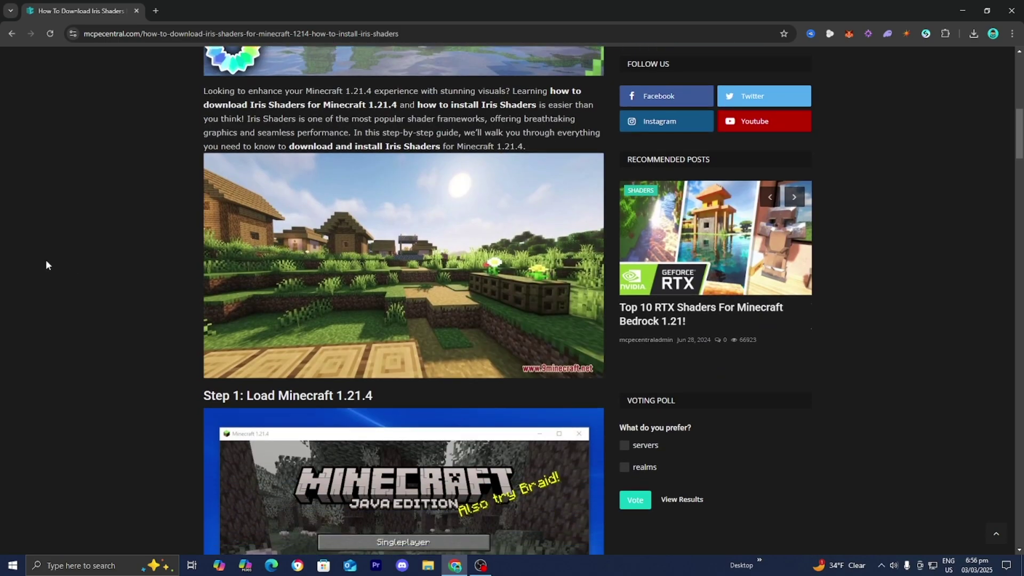
pyautogui.scroll(-7, 46, 257)
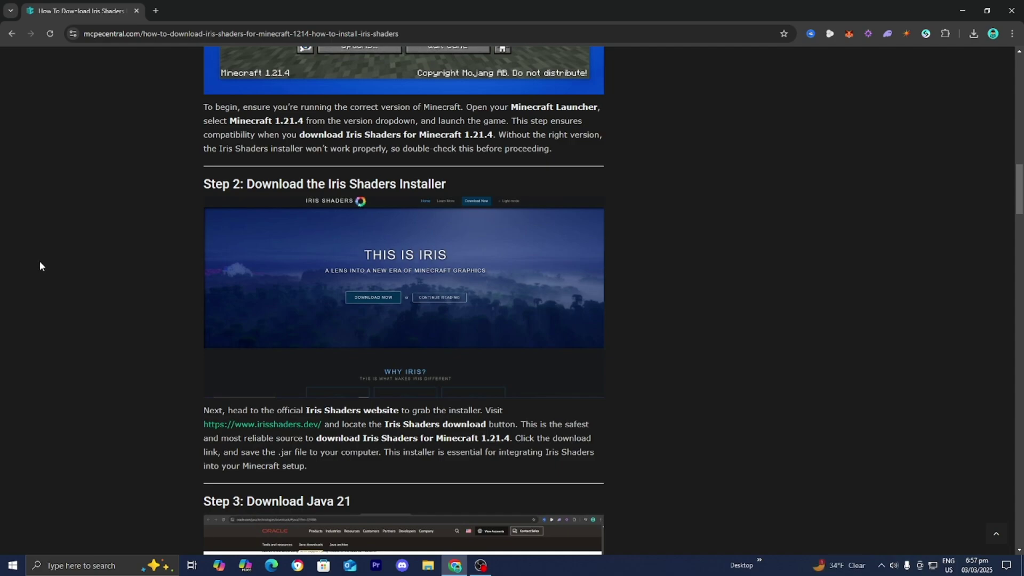
pyautogui.scroll(5, 40, 265)
pyautogui.scroll(-6, 232, 119)
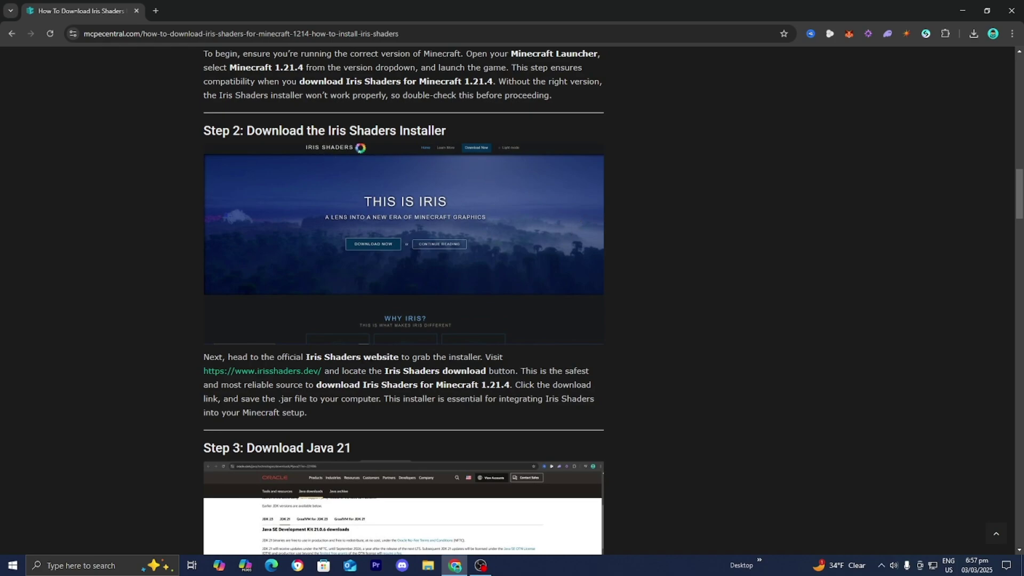
pyautogui.click(238, 371)
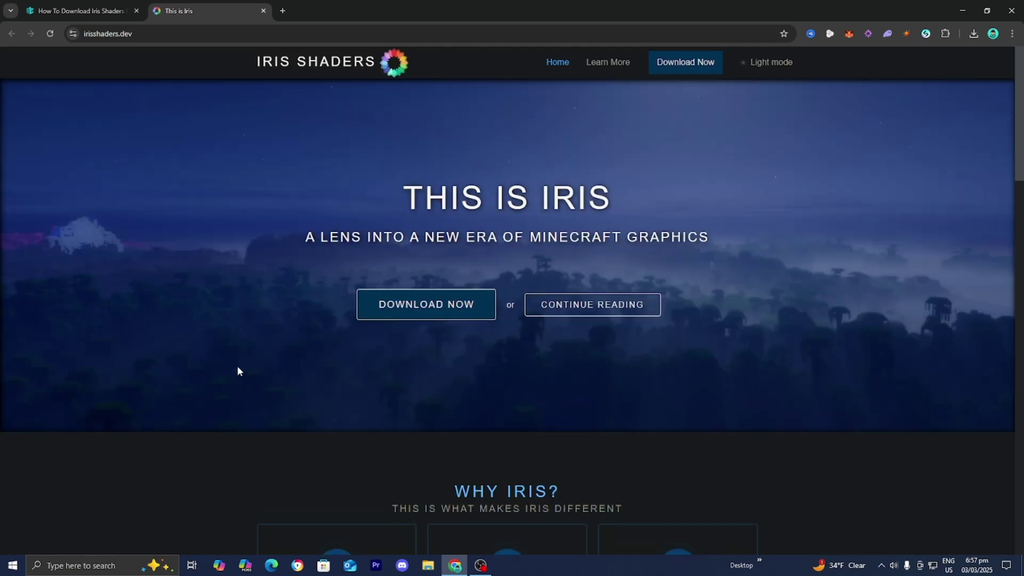
# - Download the universal Iris-Installer-3.2.1.jar and keep it despite the unverified-file warning
pyautogui.click(423, 314)
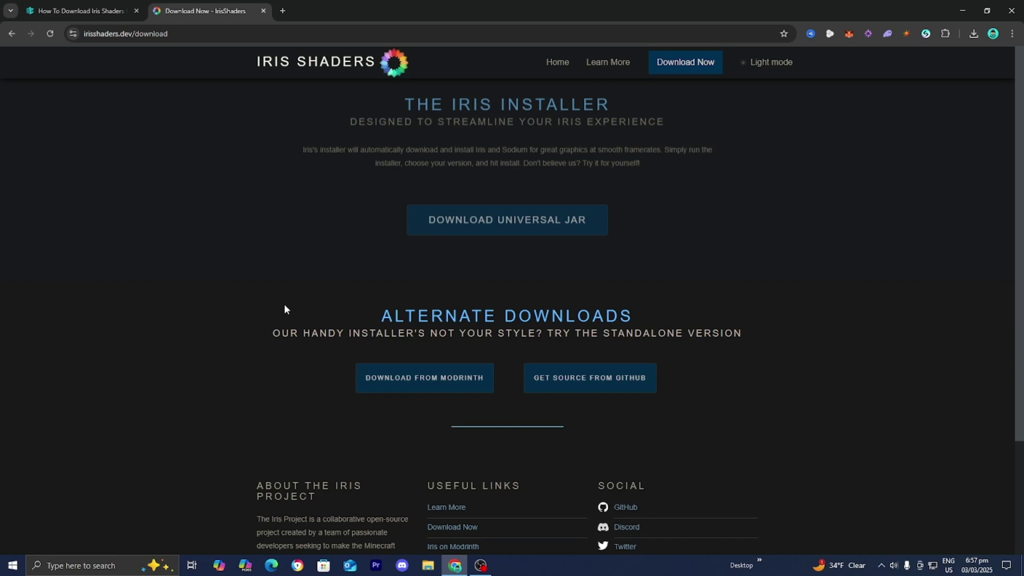
pyautogui.click(487, 238)
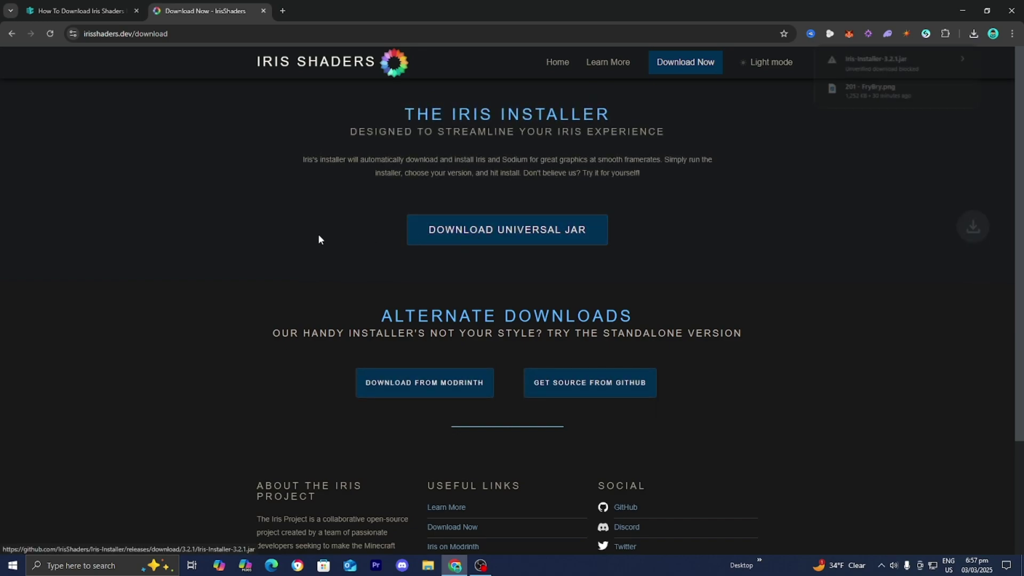
pyautogui.click(903, 69)
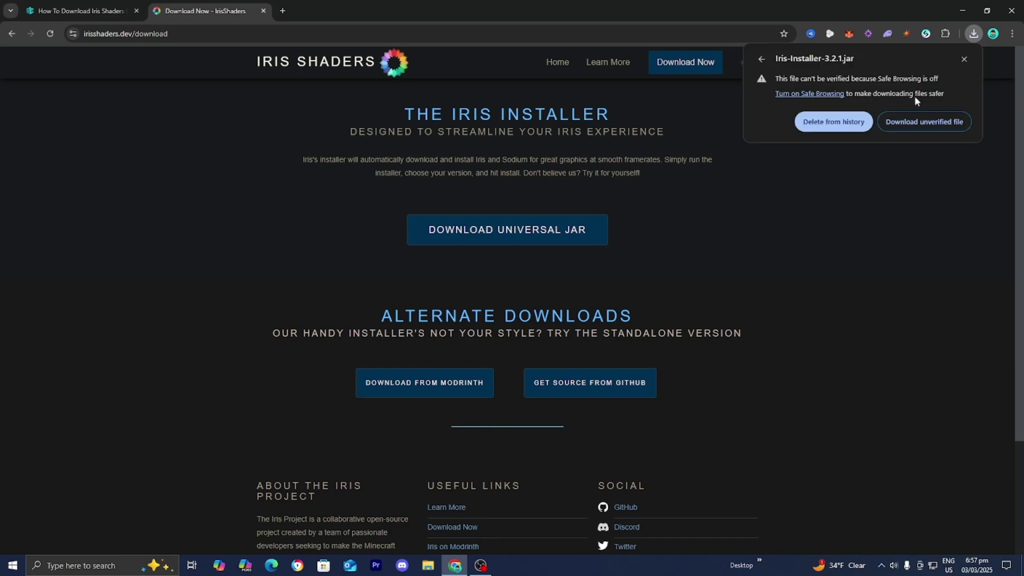
pyautogui.click(921, 127)
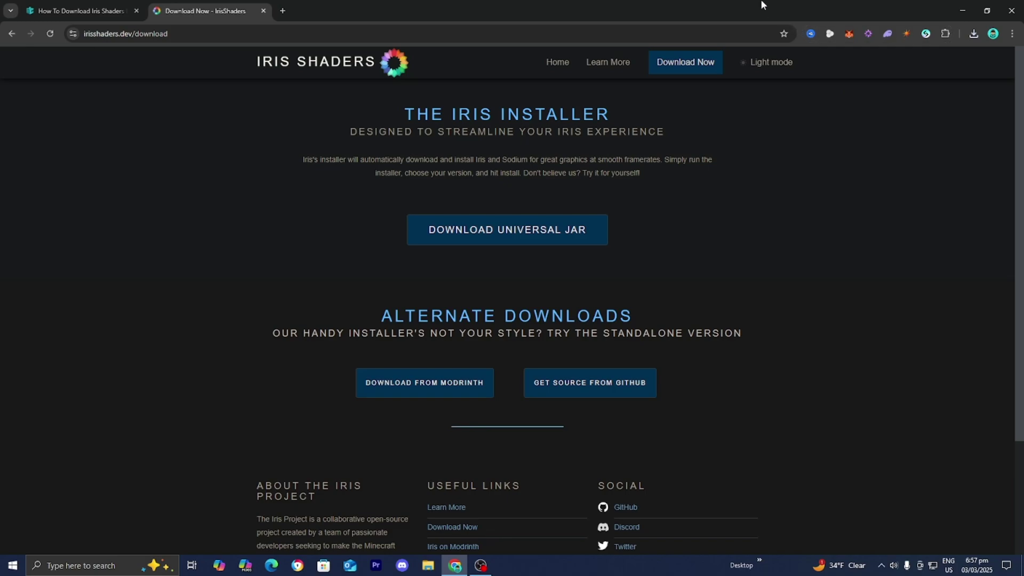
# - Drag Iris-Installer-3.2.1.jar from Chrome's download history onto the Windows desktop
pyautogui.moveTo(761, 5); pyautogui.dragTo(747, 321)
pyautogui.click(951, 349)
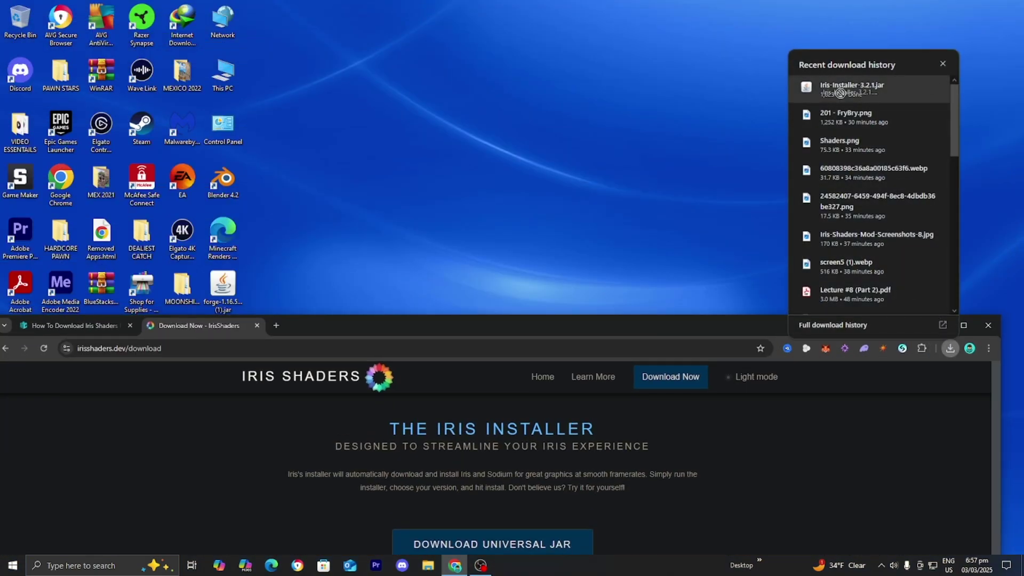
pyautogui.moveTo(571, 231); pyautogui.dragTo(571, 230)
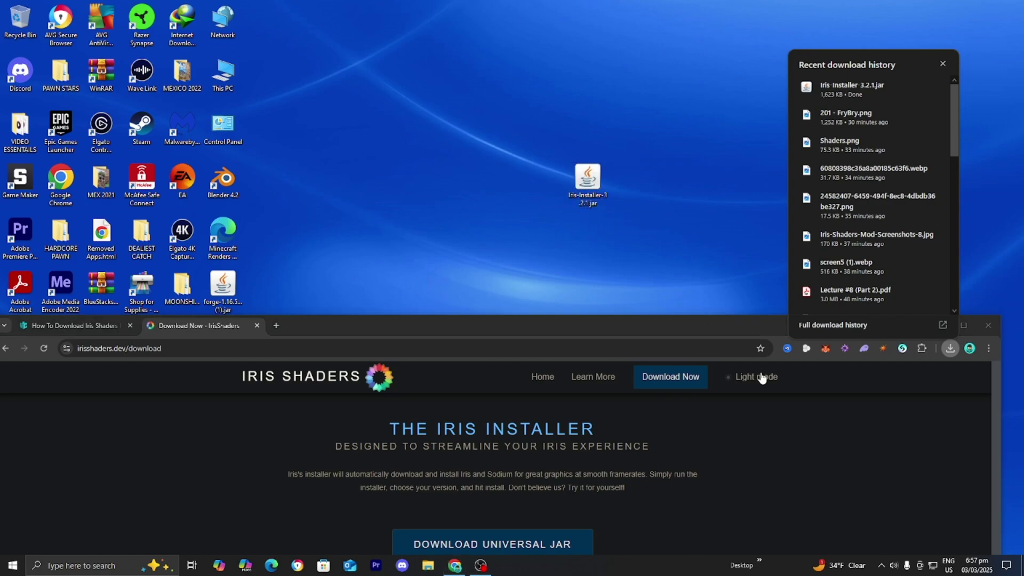
pyautogui.click(699, 286)
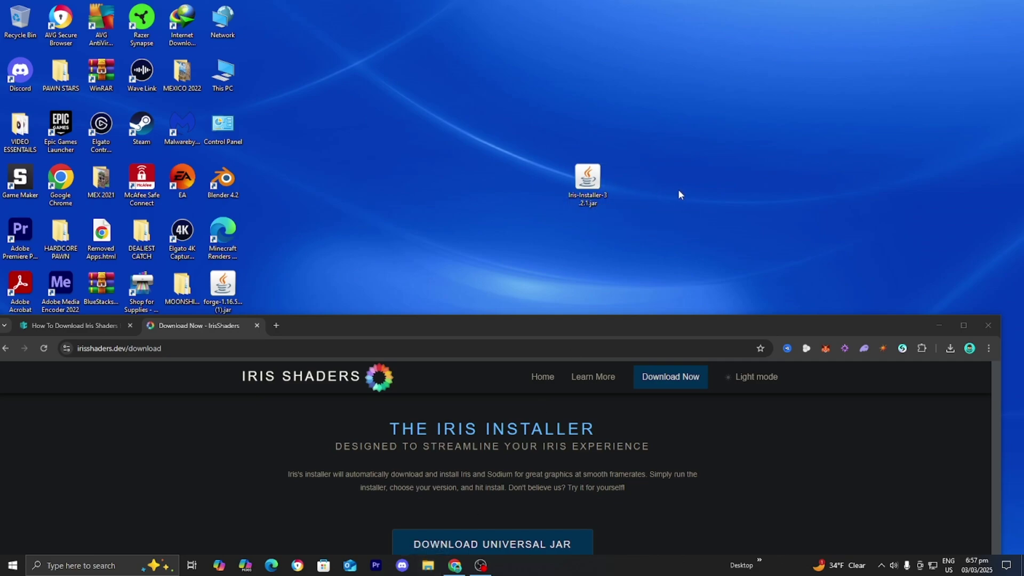
pyautogui.moveTo(588, 179); pyautogui.dragTo(547, 232)
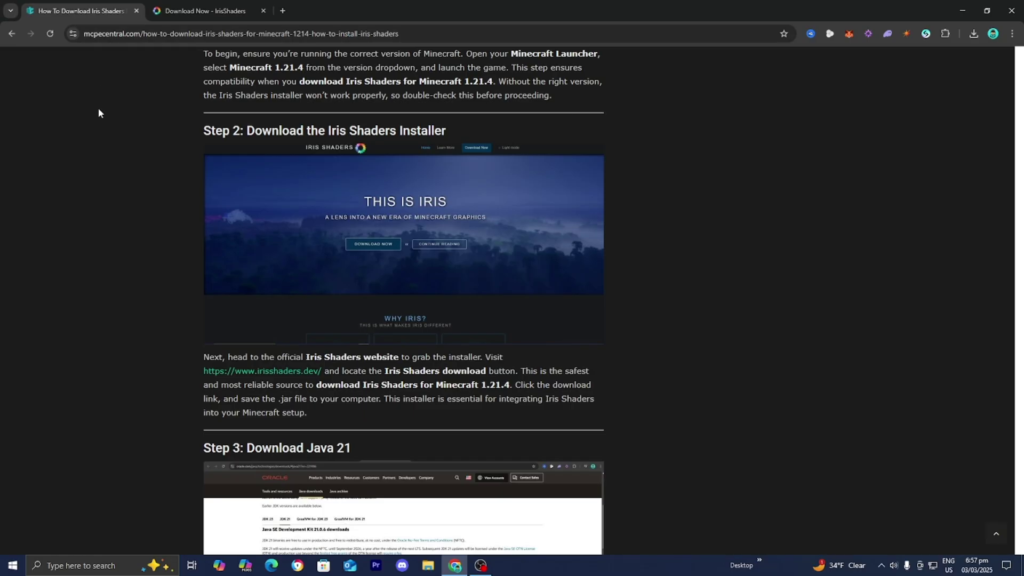
# - Open Oracle's JDK 21 Windows downloads and highlight the 164.31 MB x64 Installer
pyautogui.scroll(-6, 99, 202)
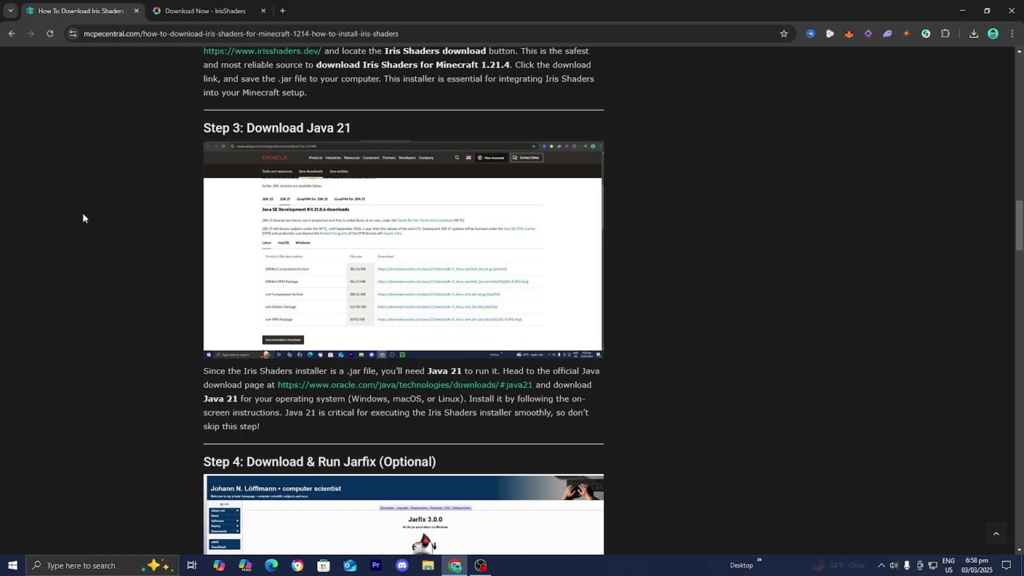
pyautogui.click(364, 385)
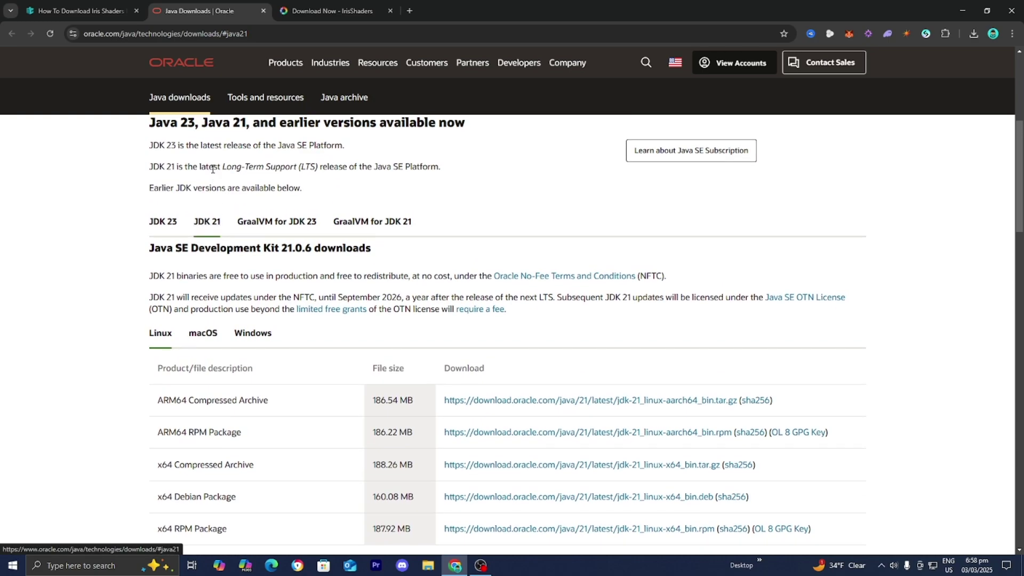
pyautogui.scroll(-1, 212, 168)
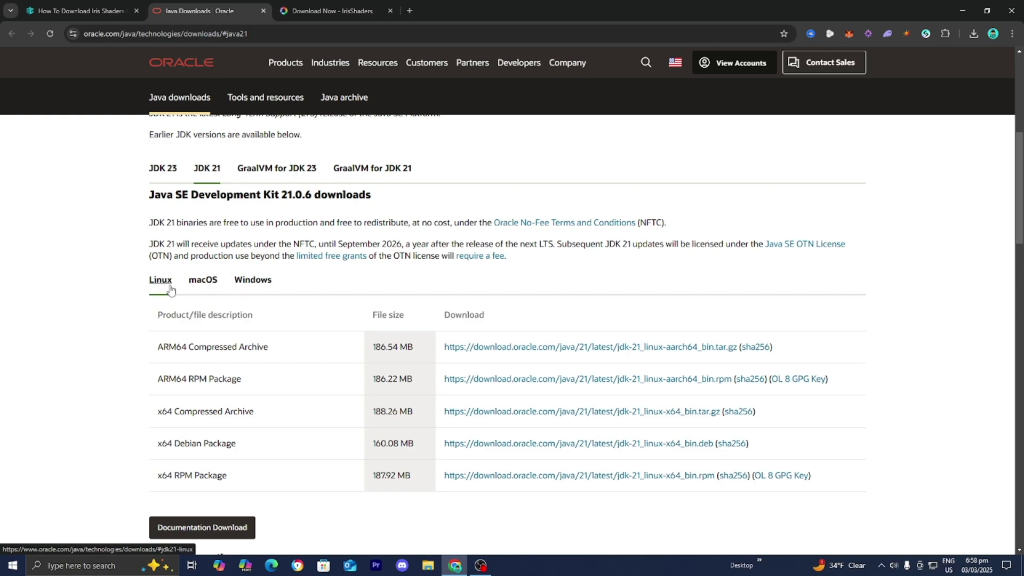
pyautogui.click(269, 291)
pyautogui.scroll(-1, 265, 293)
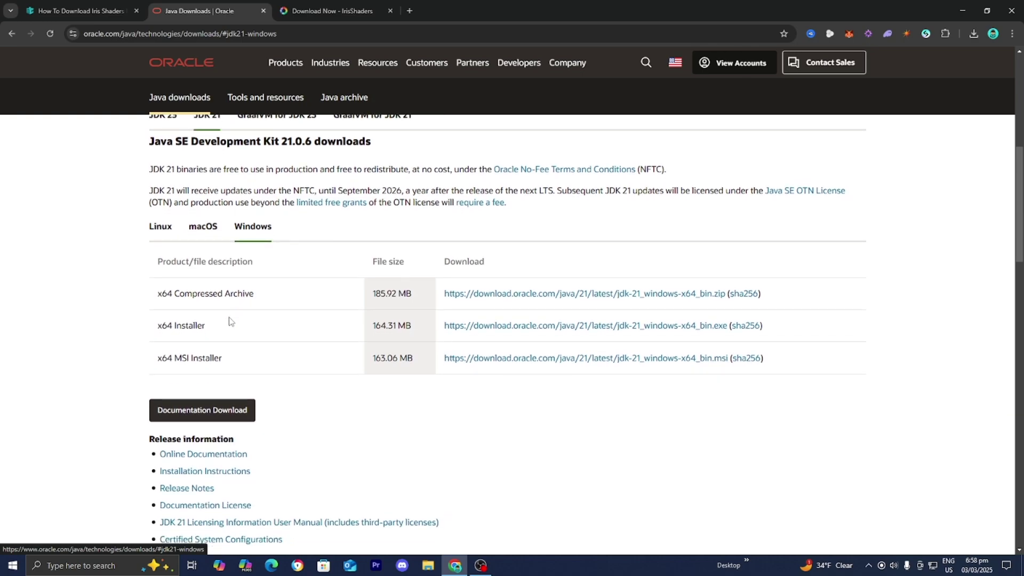
pyautogui.doubleClick(190, 325)
pyautogui.moveTo(171, 329); pyautogui.dragTo(158, 326)
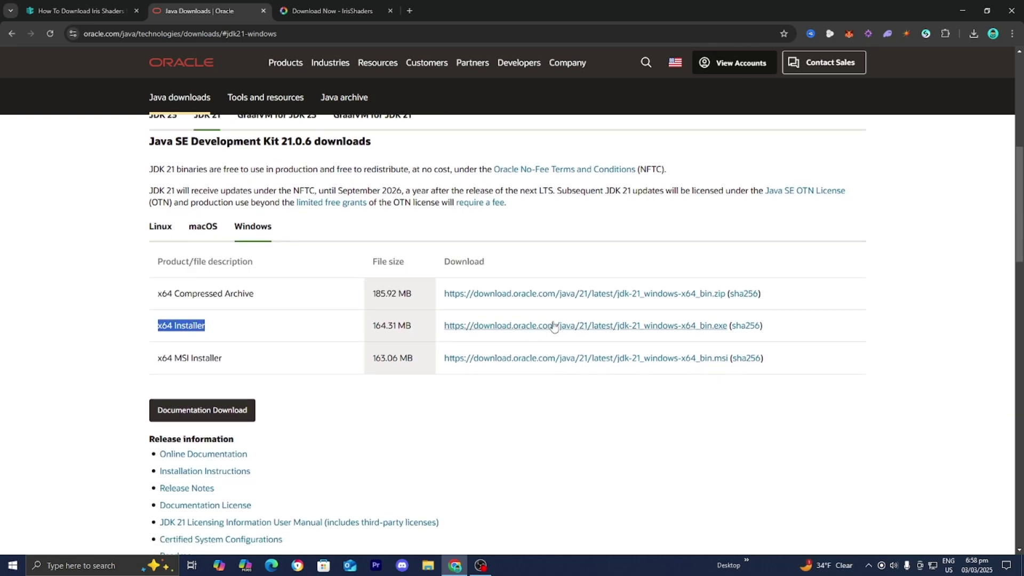
pyautogui.scroll(2, 539, 331)
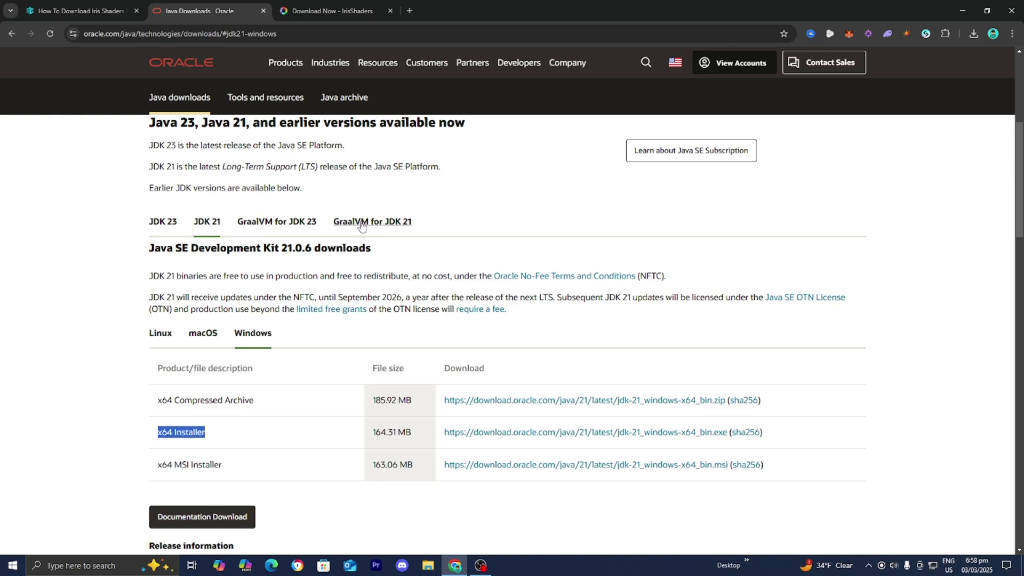
# - Open the Jarfix 3.0.0 page in a new tab, then return to the Iris tutorial's Step 5
pyautogui.click(85, 10)
pyautogui.scroll(-4, 81, 136)
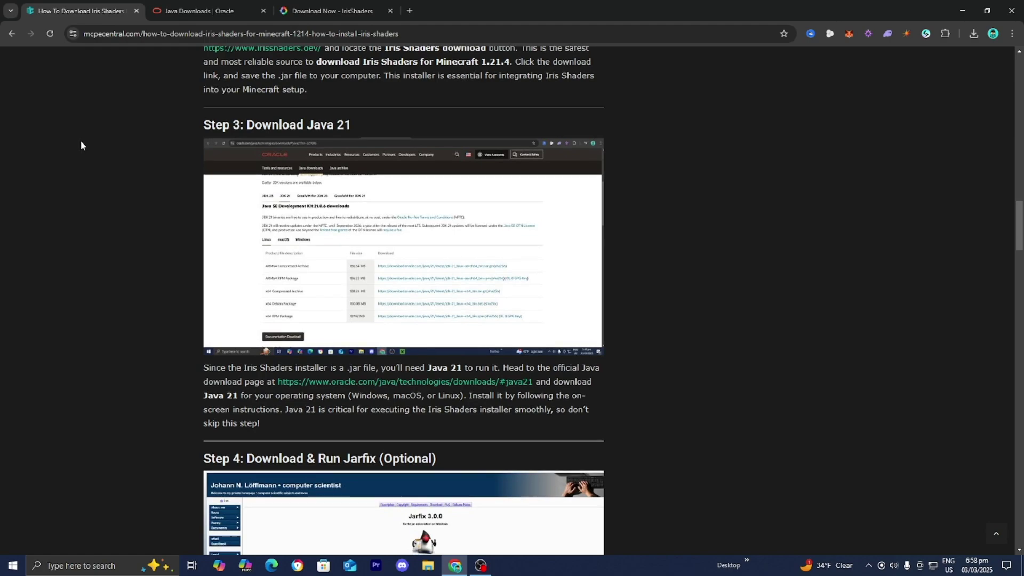
pyautogui.scroll(-2, 76, 156)
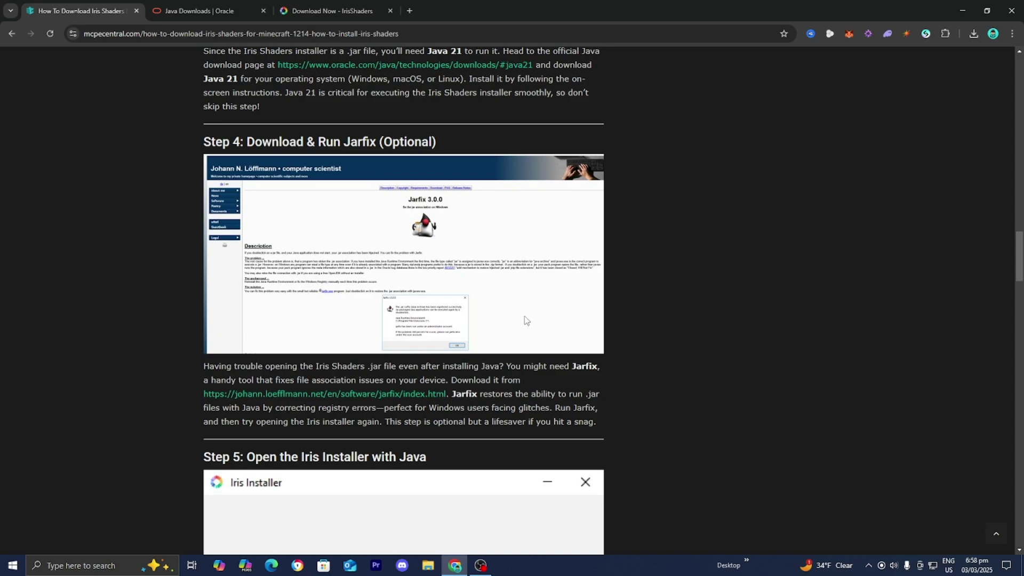
pyautogui.click(364, 393)
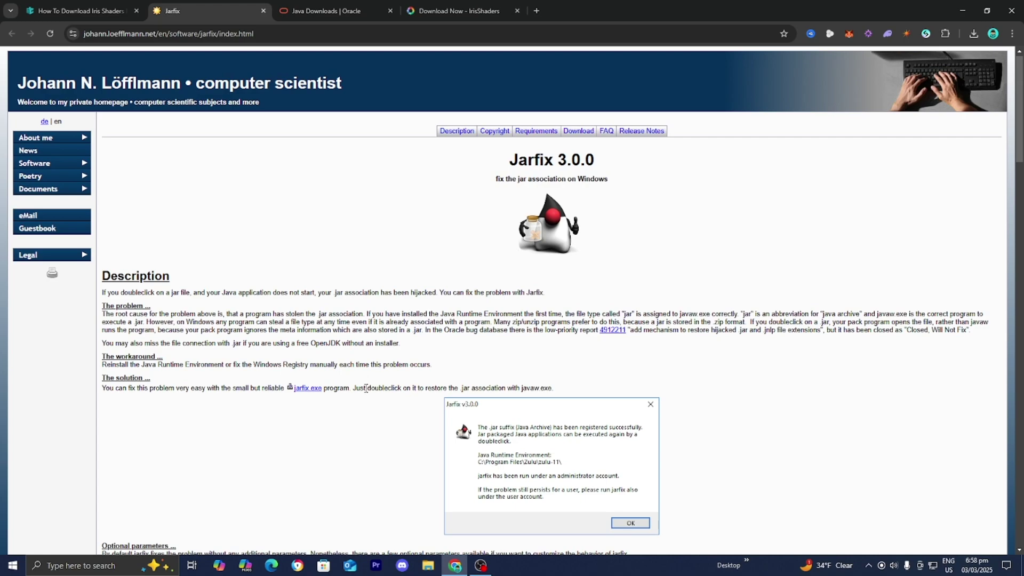
pyautogui.scroll(-1, 393, 381)
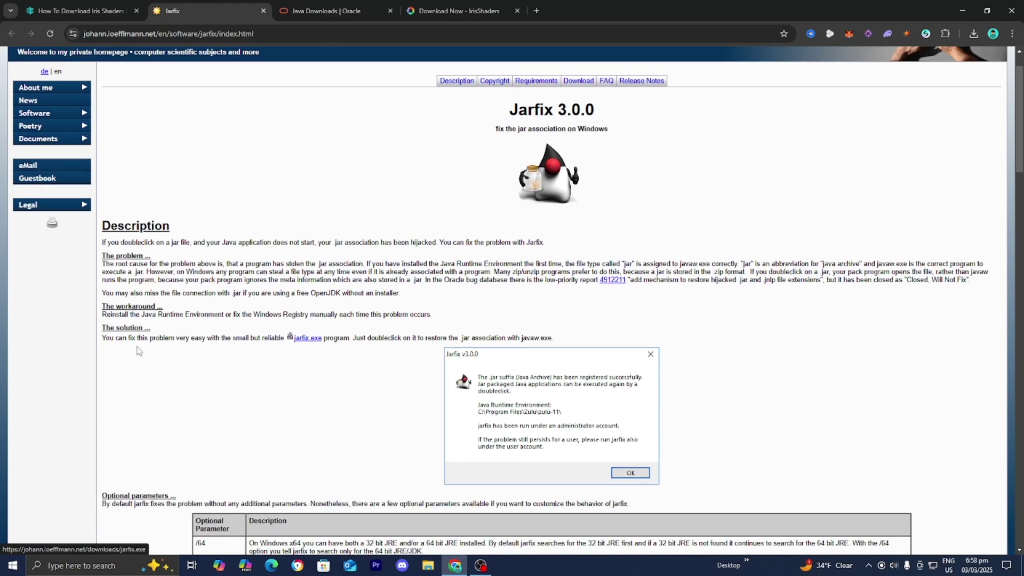
pyautogui.moveTo(135, 338); pyautogui.dragTo(270, 339)
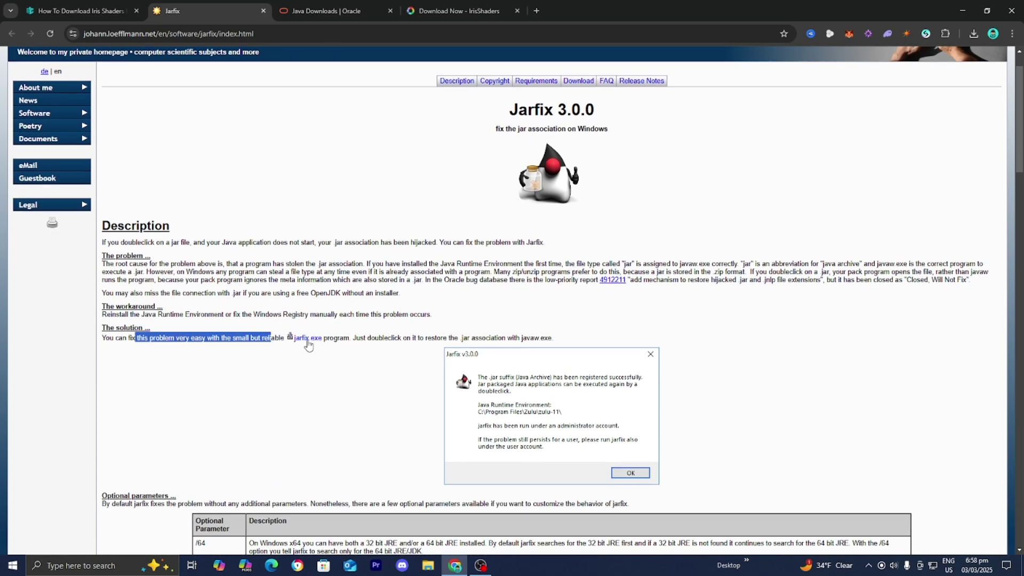
pyautogui.click(314, 340)
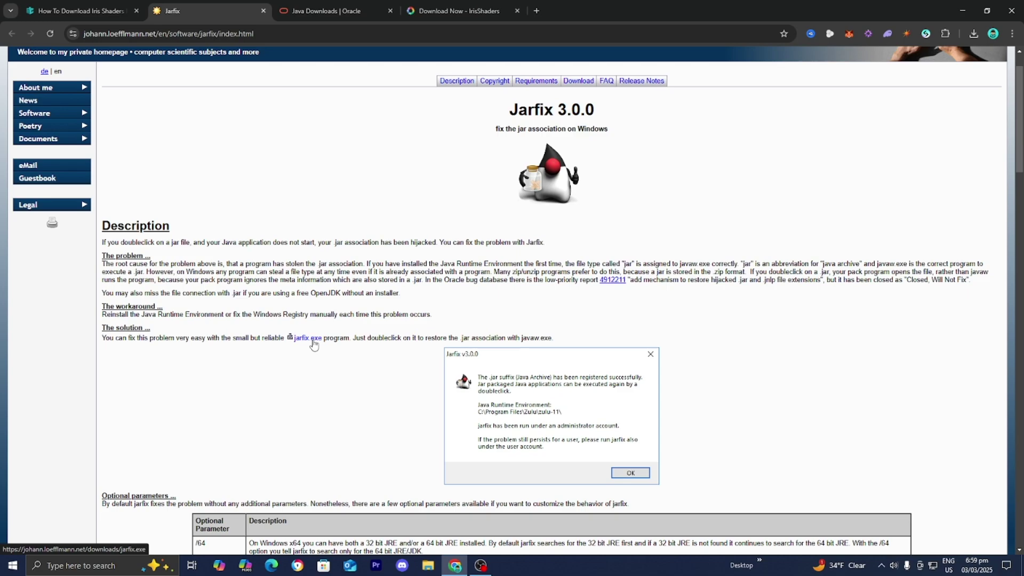
pyautogui.click(80, 11)
pyautogui.scroll(-4, 207, 270)
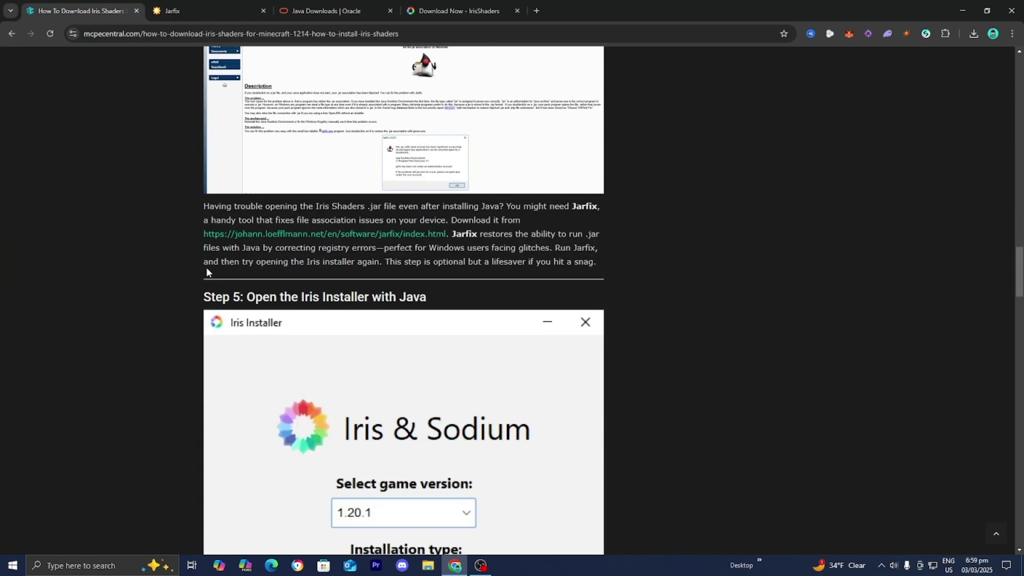
# - Open the desktop Iris installer jar with Java(TM) Platform SE binary
pyautogui.click(963, 11)
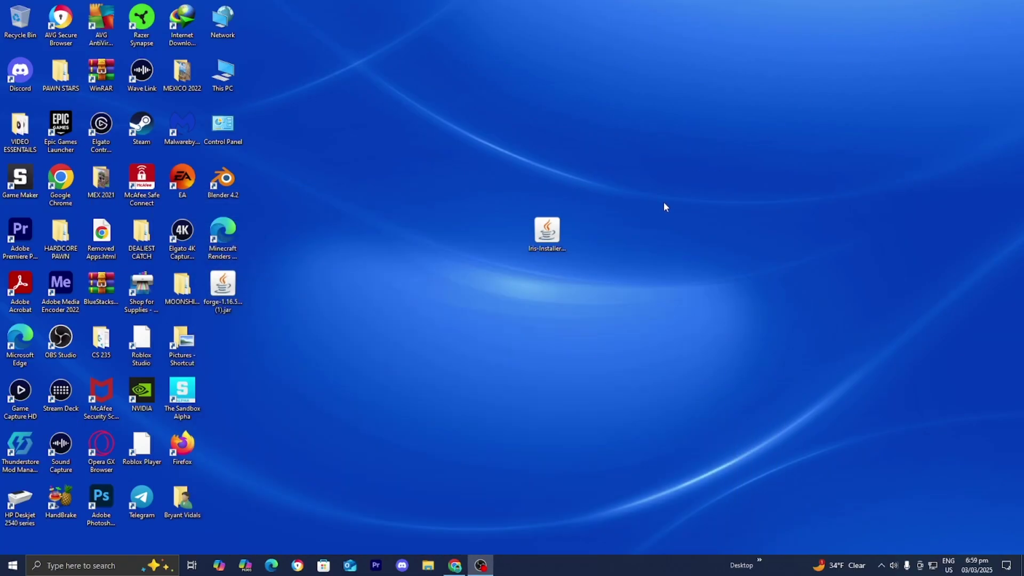
pyautogui.rightClick(541, 240)
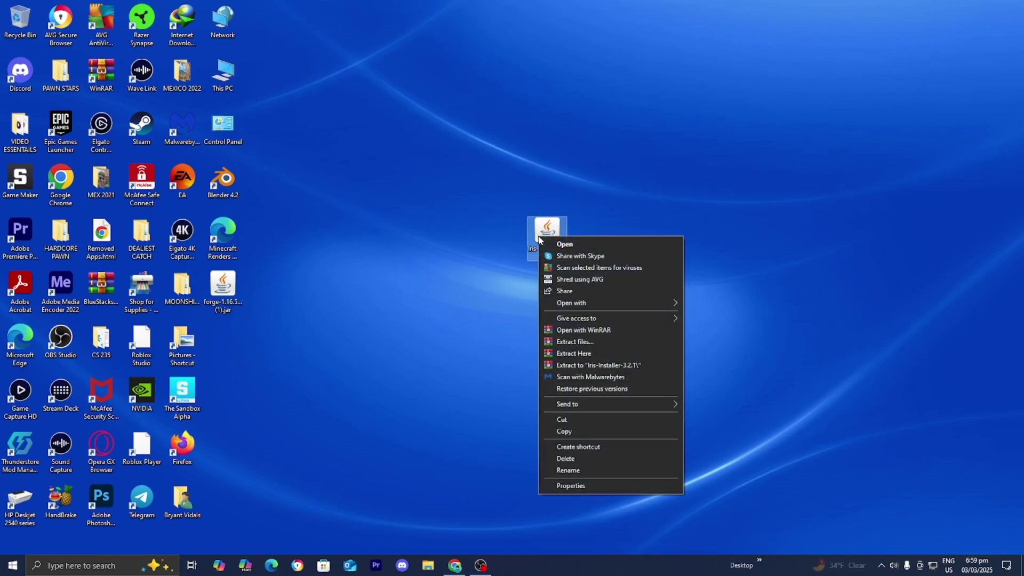
pyautogui.moveTo(609, 302)
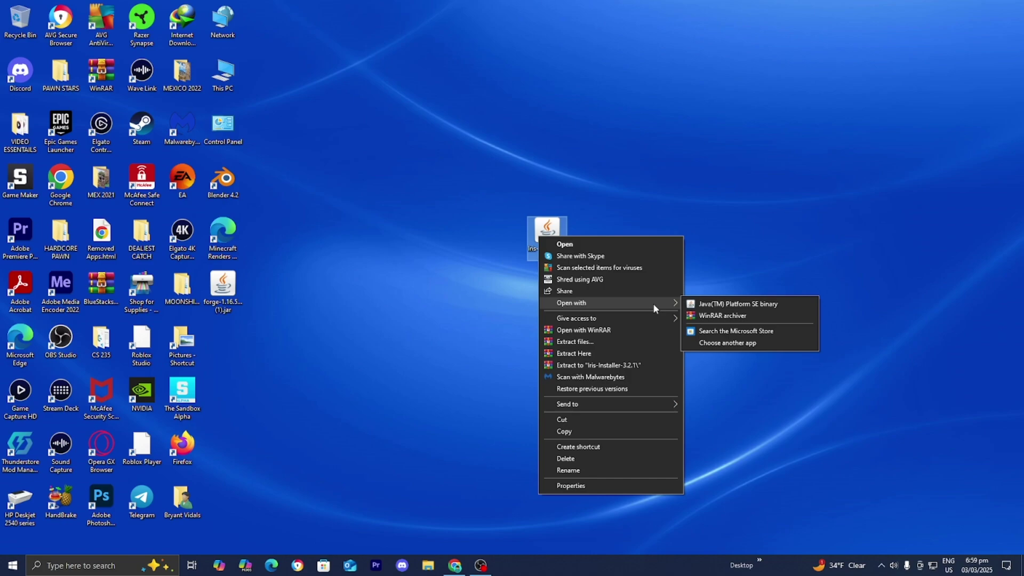
pyautogui.click(693, 304)
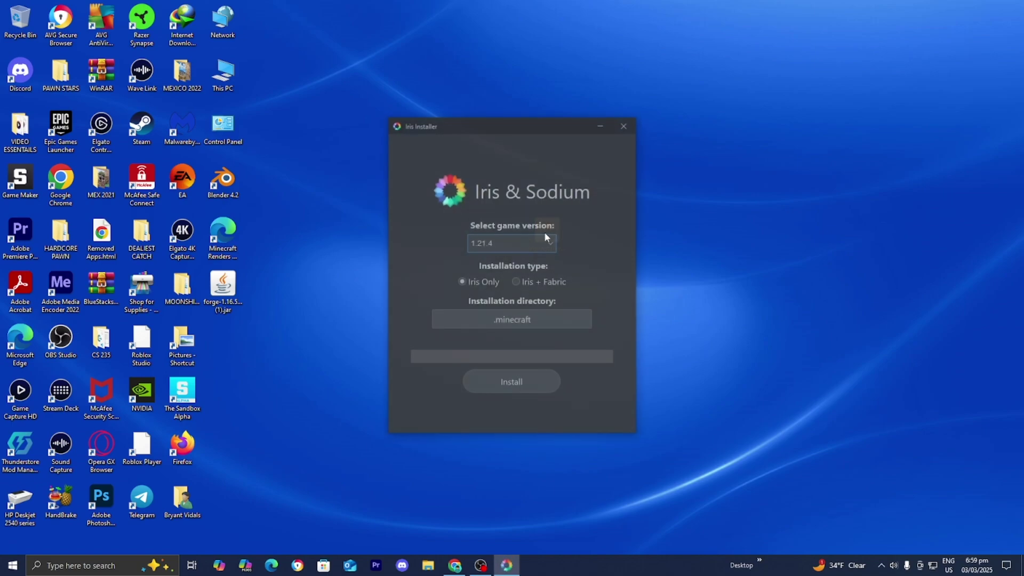
# - Install Iris Only for game version 1.21.4, then minimize the finished installer
pyautogui.click(519, 248)
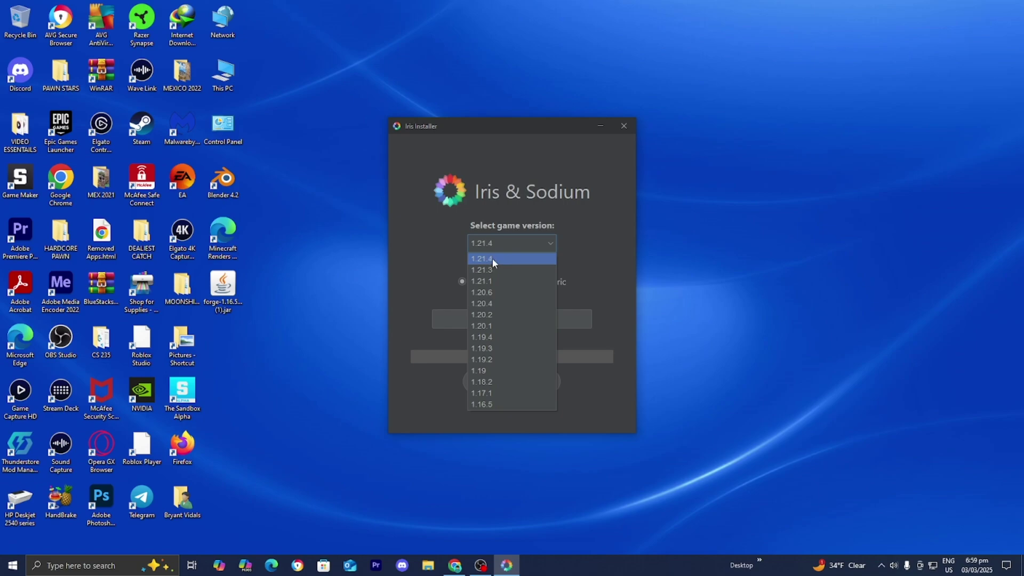
pyautogui.click(493, 259)
pyautogui.click(518, 248)
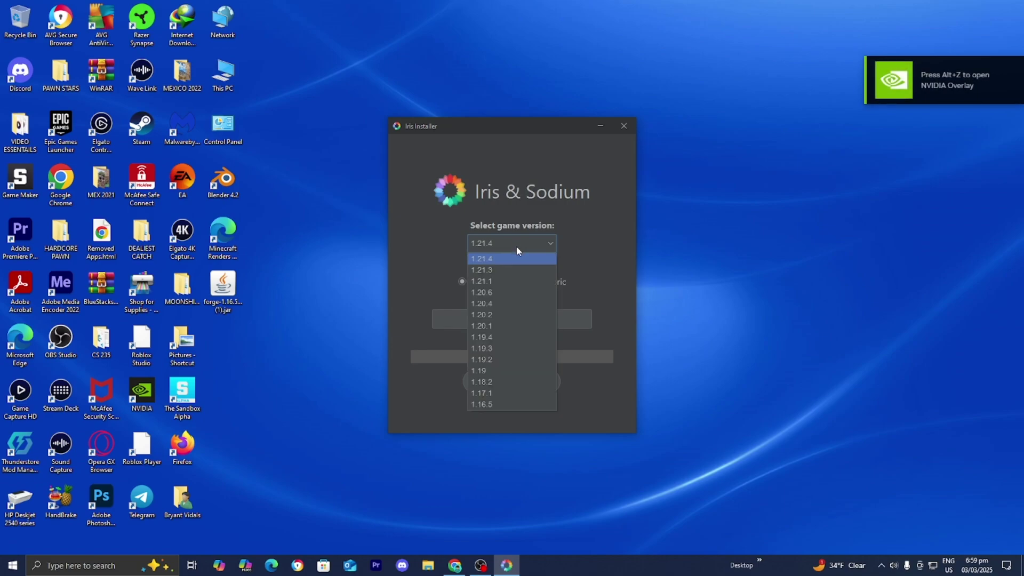
pyautogui.click(489, 258)
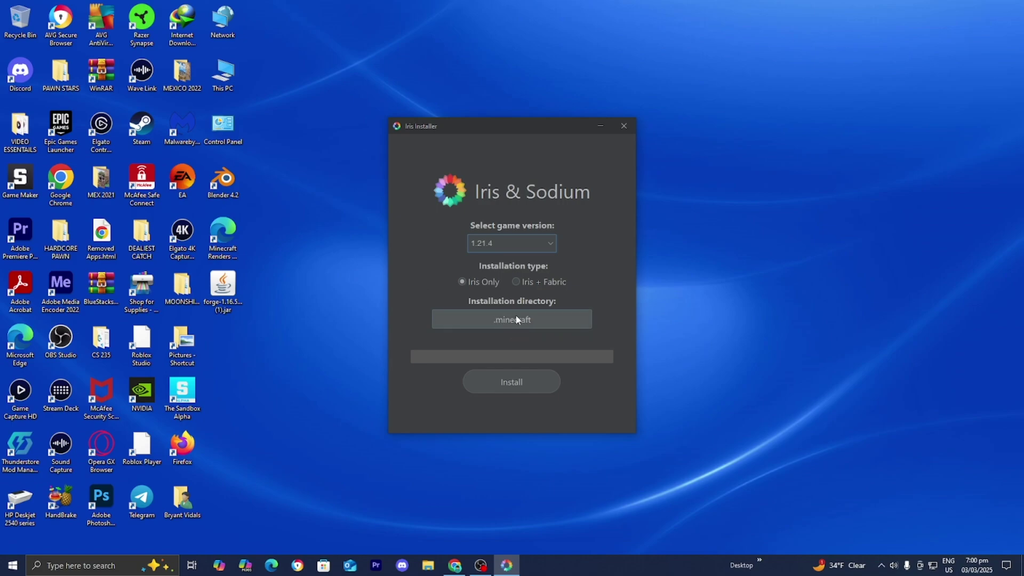
pyautogui.click(540, 381)
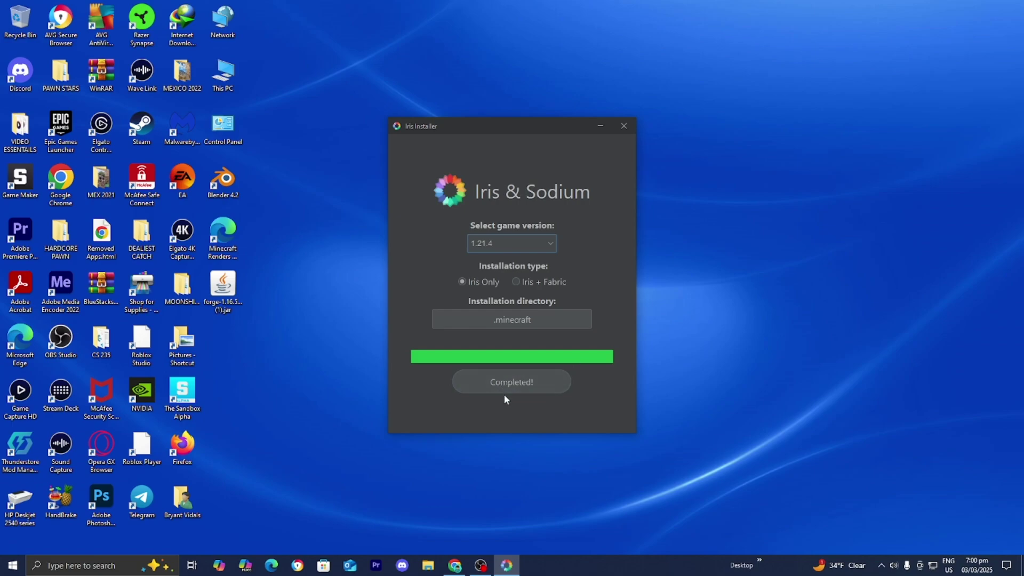
pyautogui.click(599, 129)
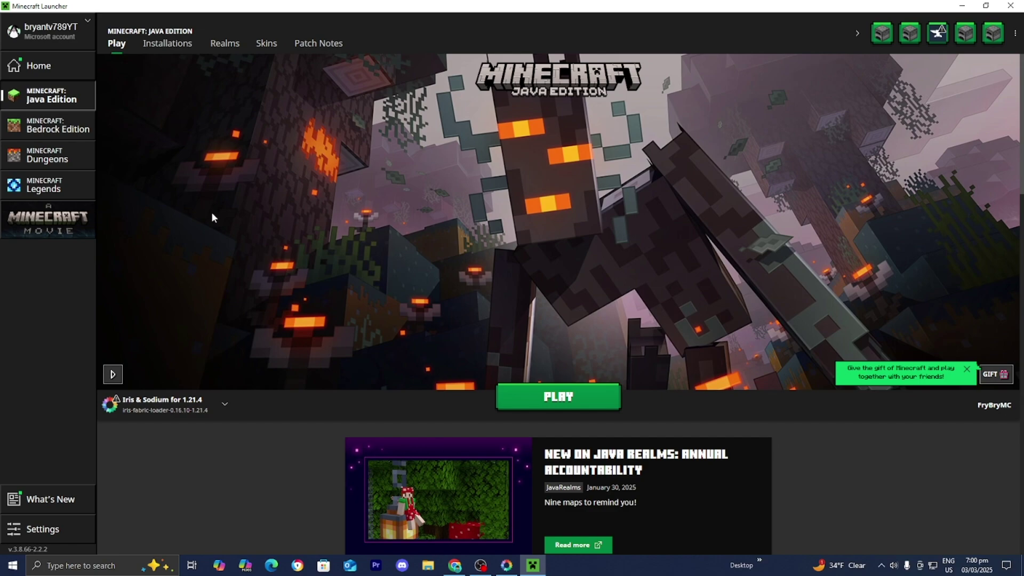
# - Check the Installations list and search new-installation versions for 'iris', then cancel
pyautogui.moveTo(150, 406)
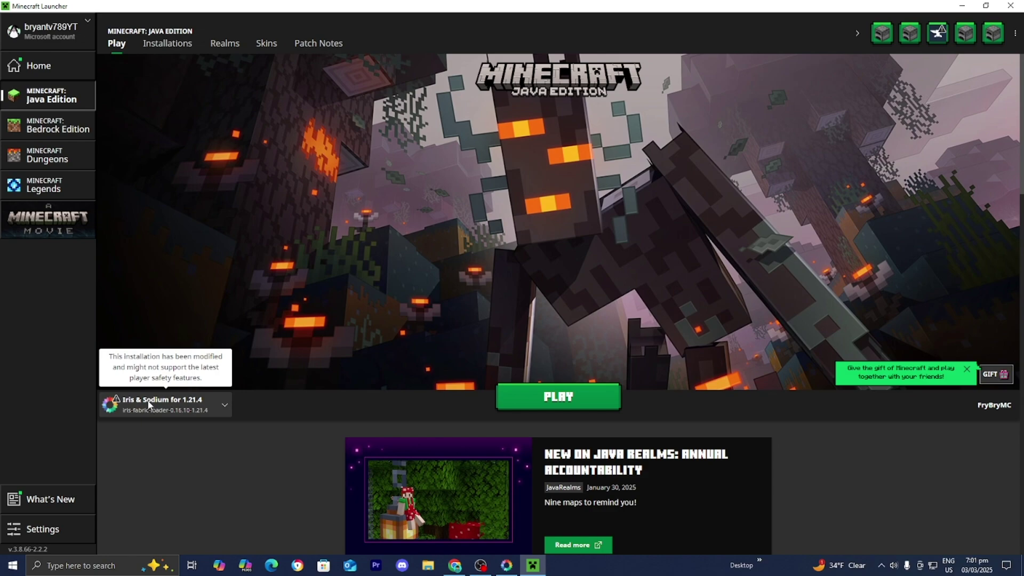
pyautogui.click(173, 55)
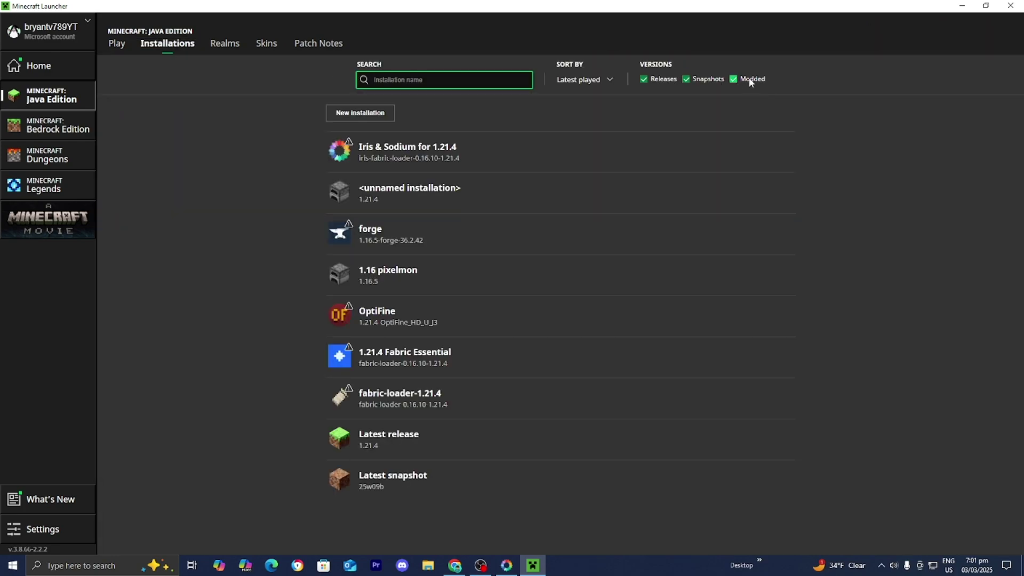
pyautogui.click(367, 113)
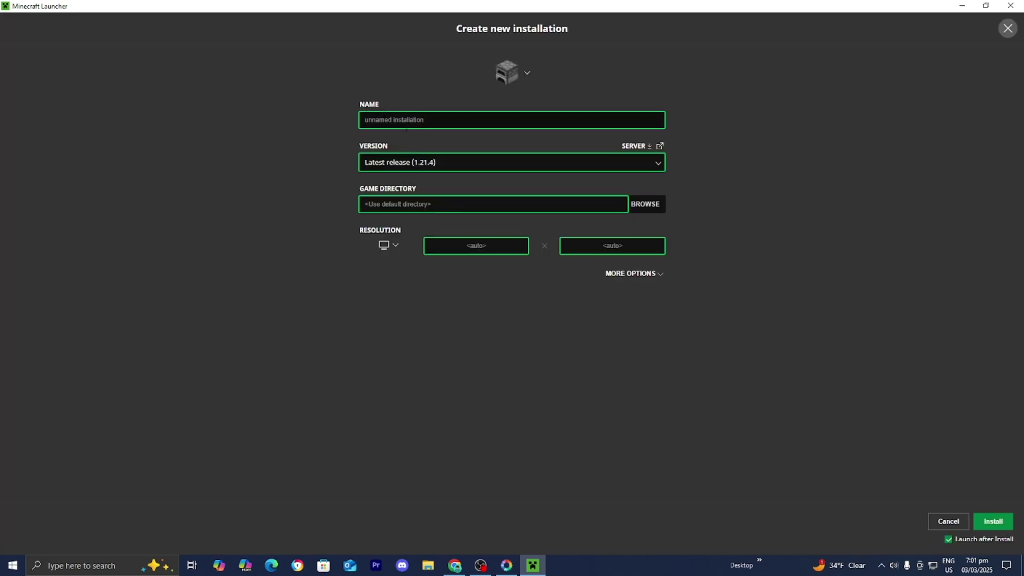
pyautogui.click(412, 162)
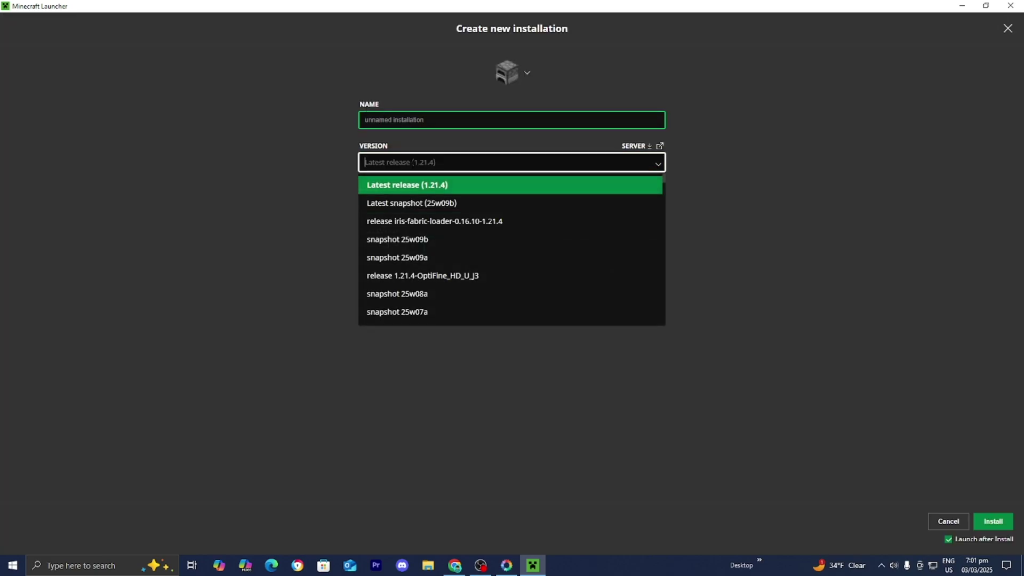
pyautogui.write('iris')
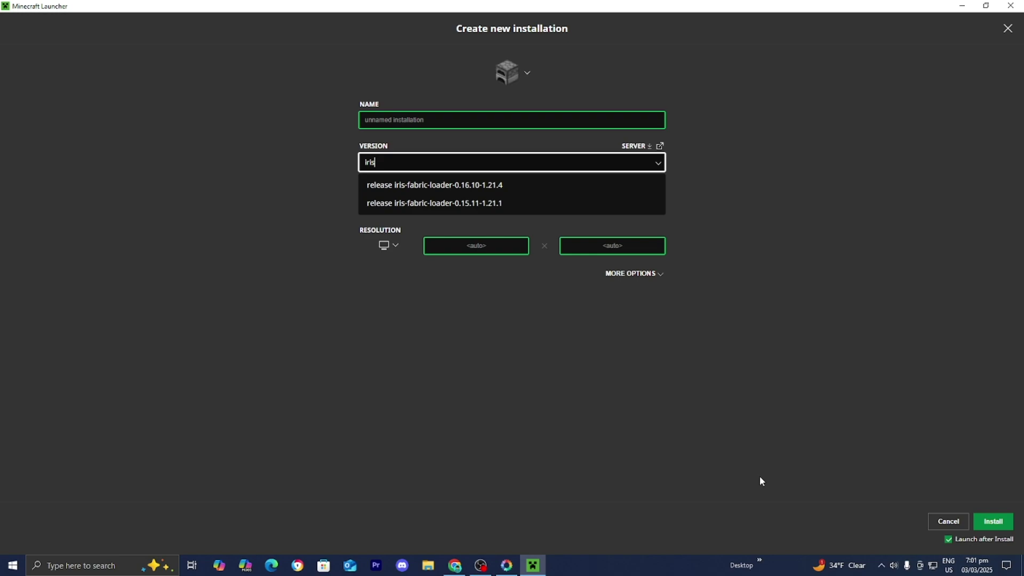
pyautogui.click(930, 525)
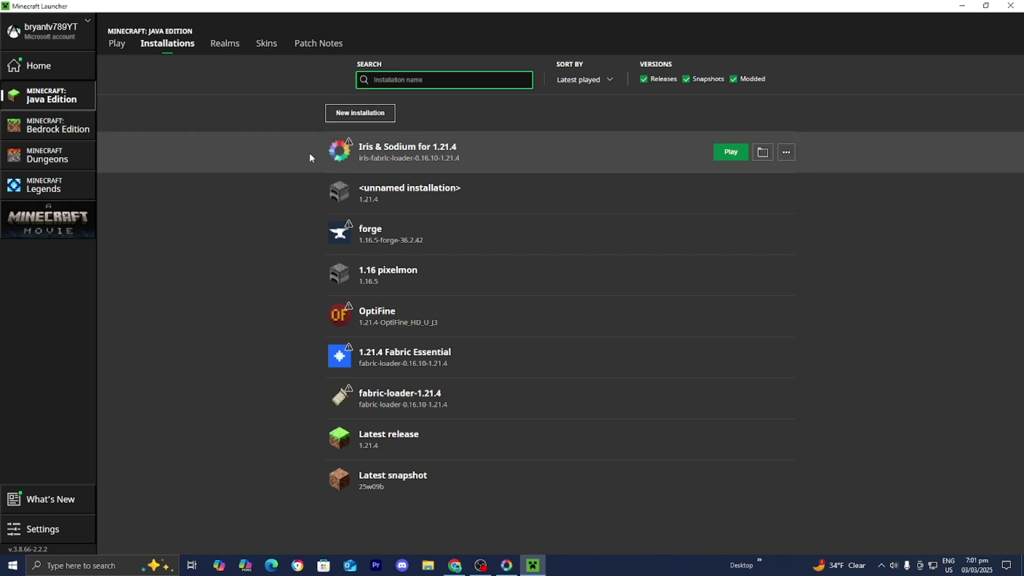
# - Launch the Iris & Sodium 1.21.4 installation, accepting the modified-installation risk, then return to the tutorial
pyautogui.click(729, 152)
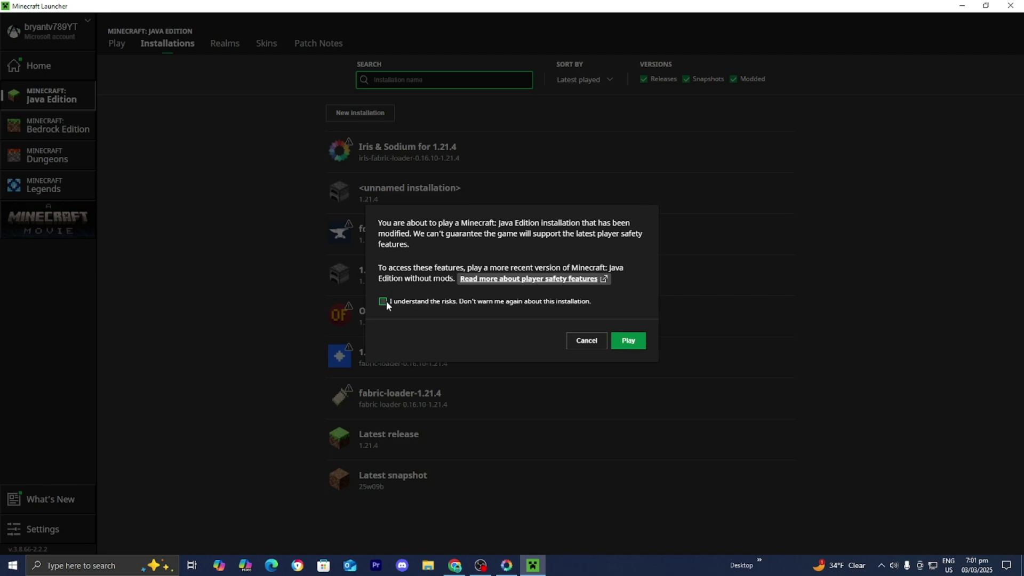
pyautogui.click(384, 302)
pyautogui.click(630, 341)
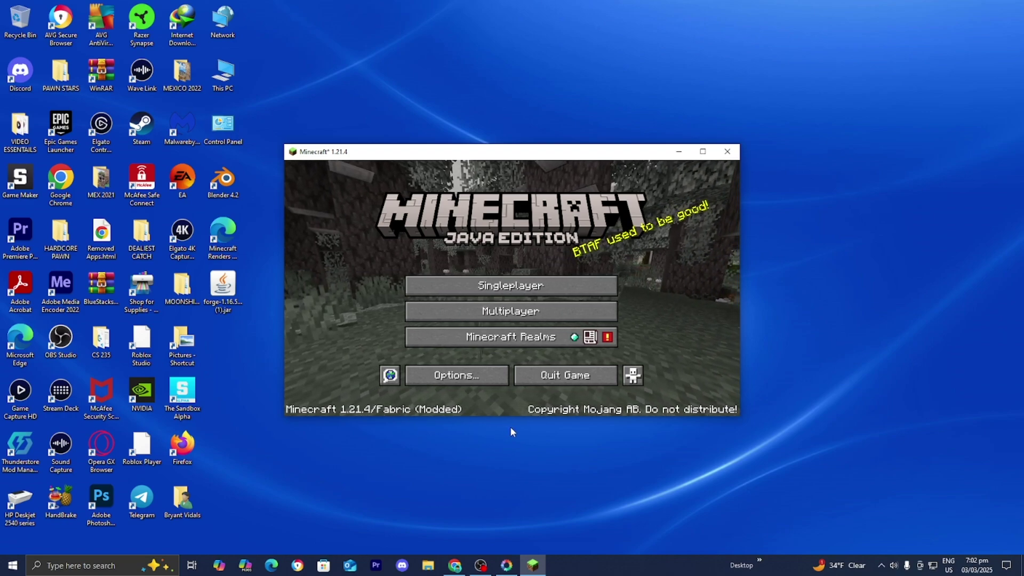
pyautogui.hotkey('alt', 'Tab')
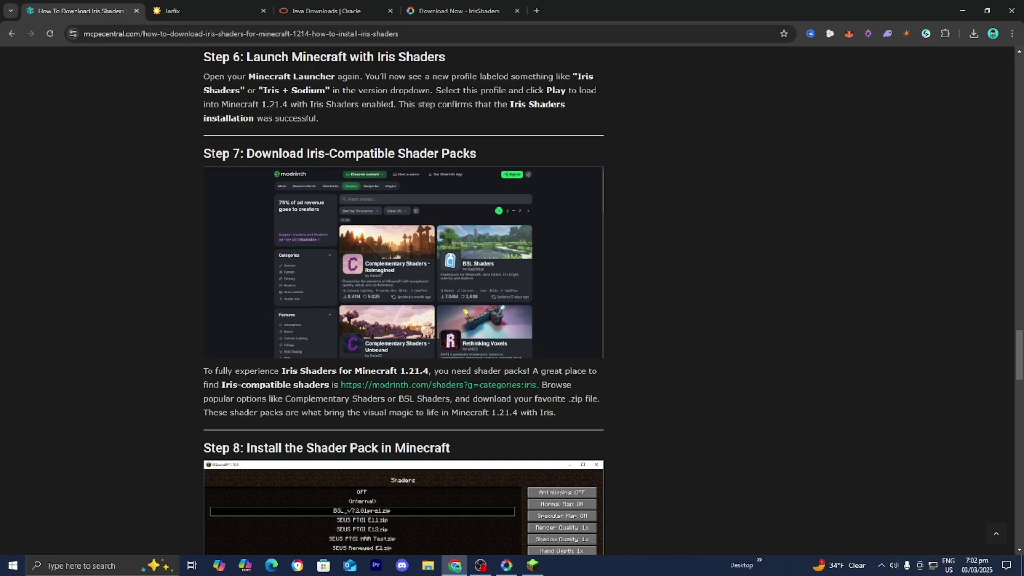
# - Browse Modrinth's Iris-compatible shader list and open the BSL Shaders project page
pyautogui.click(488, 384)
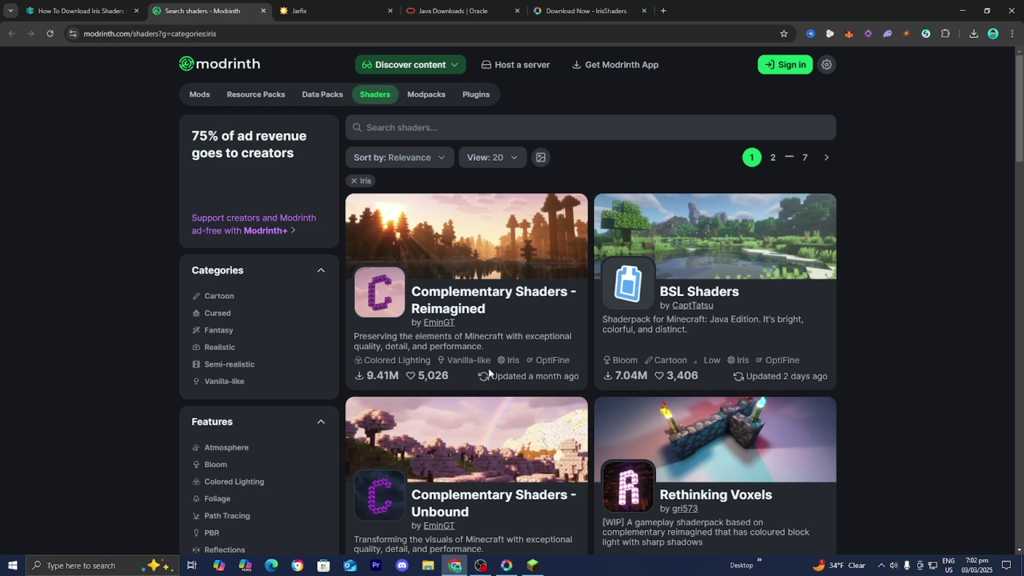
pyautogui.scroll(-2, 478, 359)
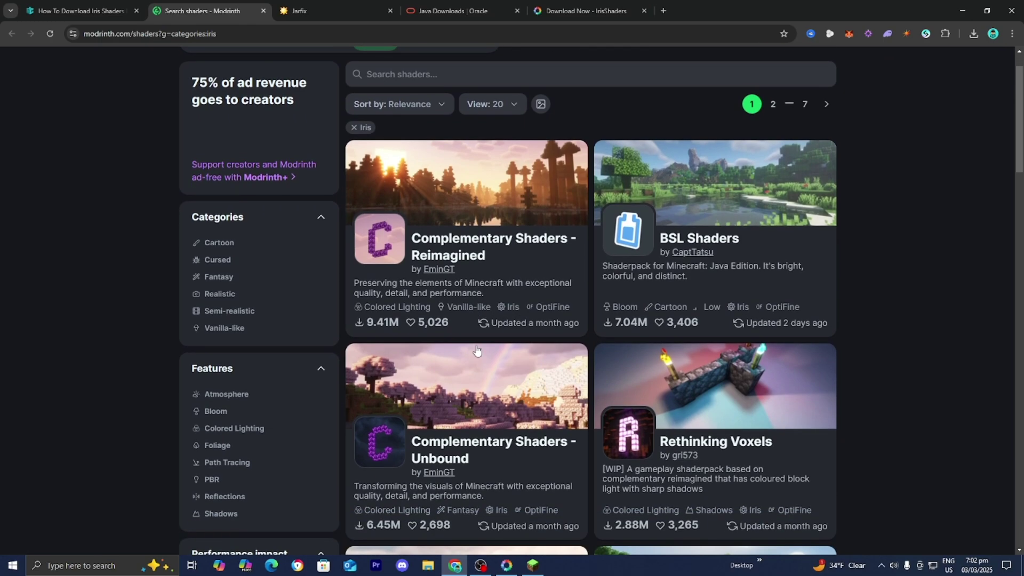
pyautogui.scroll(2, 478, 355)
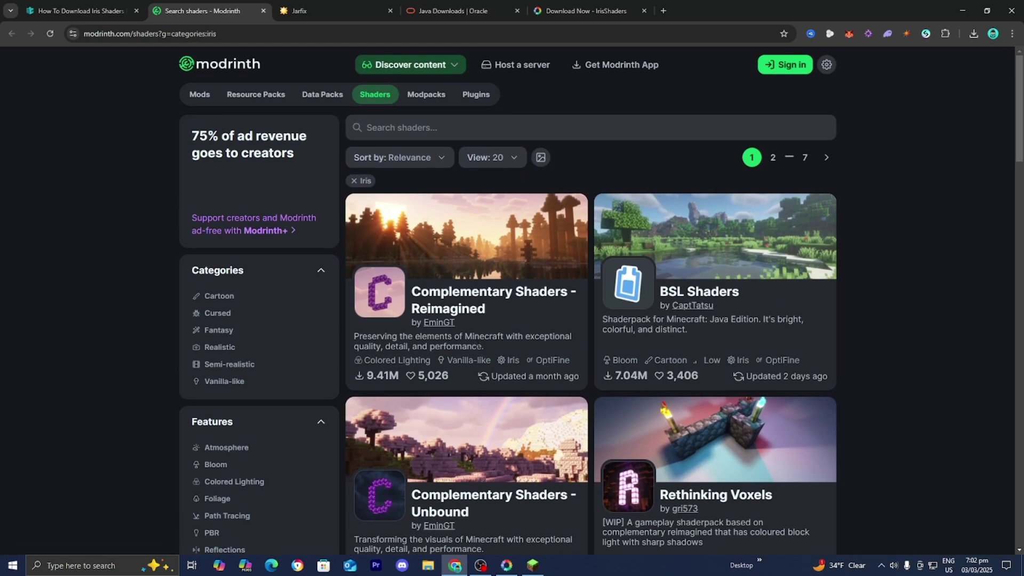
pyautogui.scroll(-2, 479, 344)
pyautogui.scroll(2, 479, 344)
pyautogui.scroll(-5, 456, 315)
pyautogui.scroll(5, 601, 329)
pyautogui.scroll(-5, 603, 353)
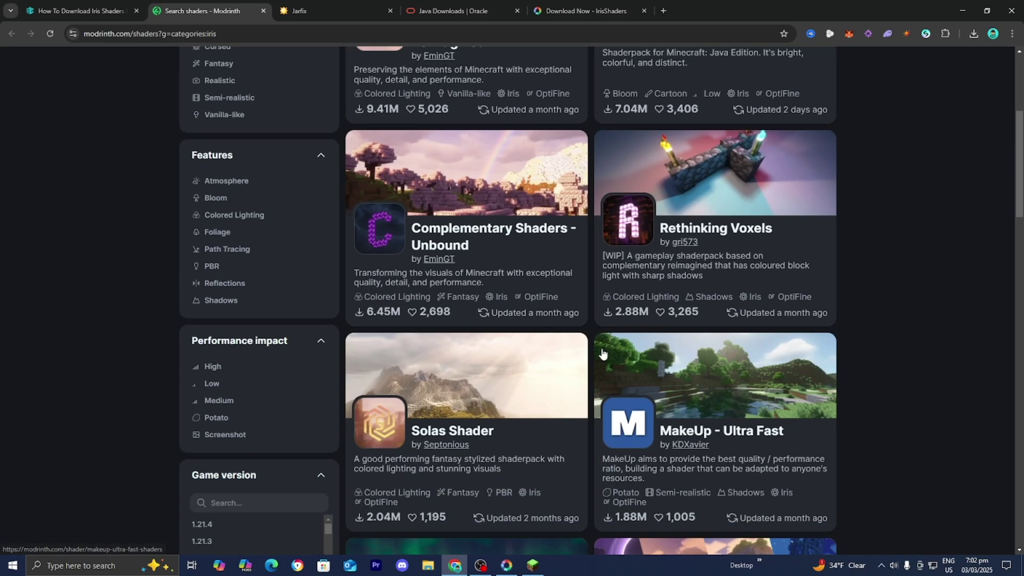
pyautogui.scroll(5, 603, 353)
pyautogui.click(686, 250)
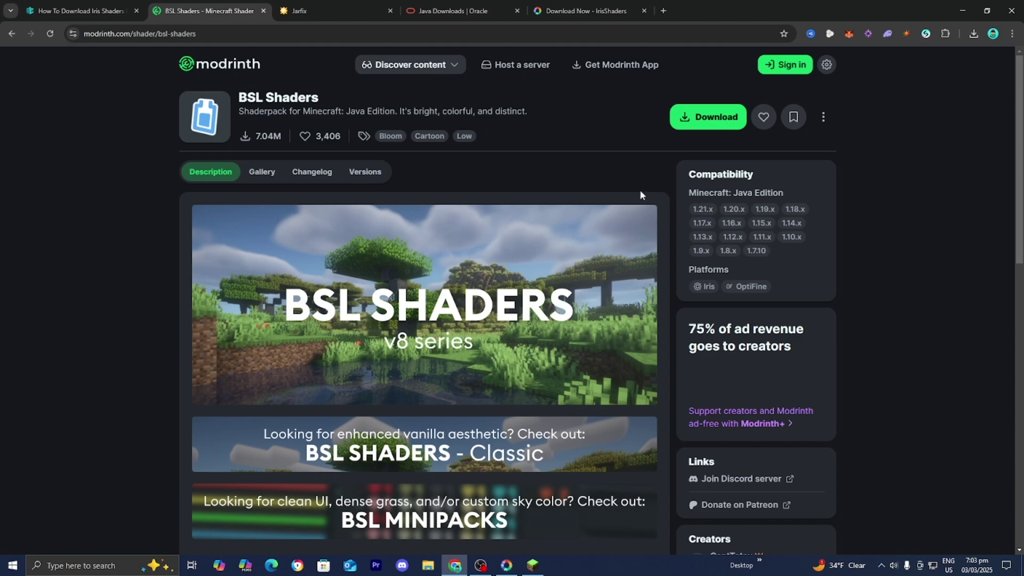
# - Download BSL 8.4.02.2 for game version 1.21.4 on the Iris platform
pyautogui.click(703, 119)
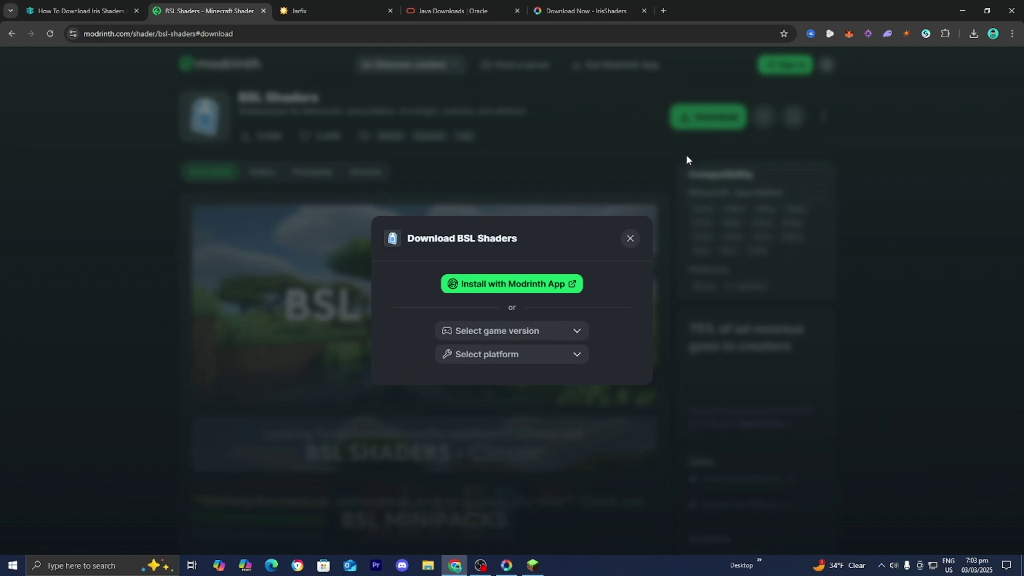
pyautogui.click(526, 331)
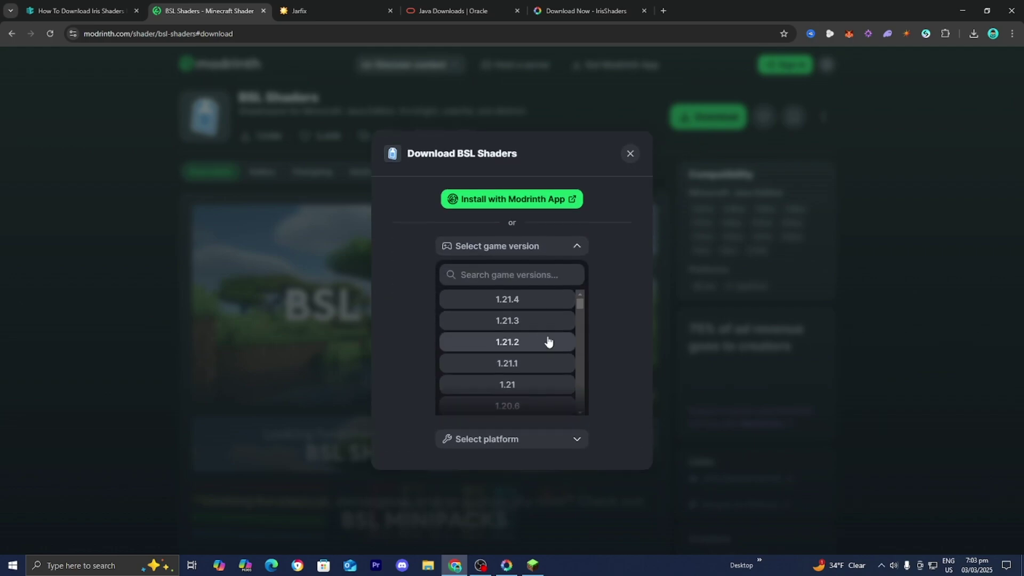
pyautogui.click(535, 302)
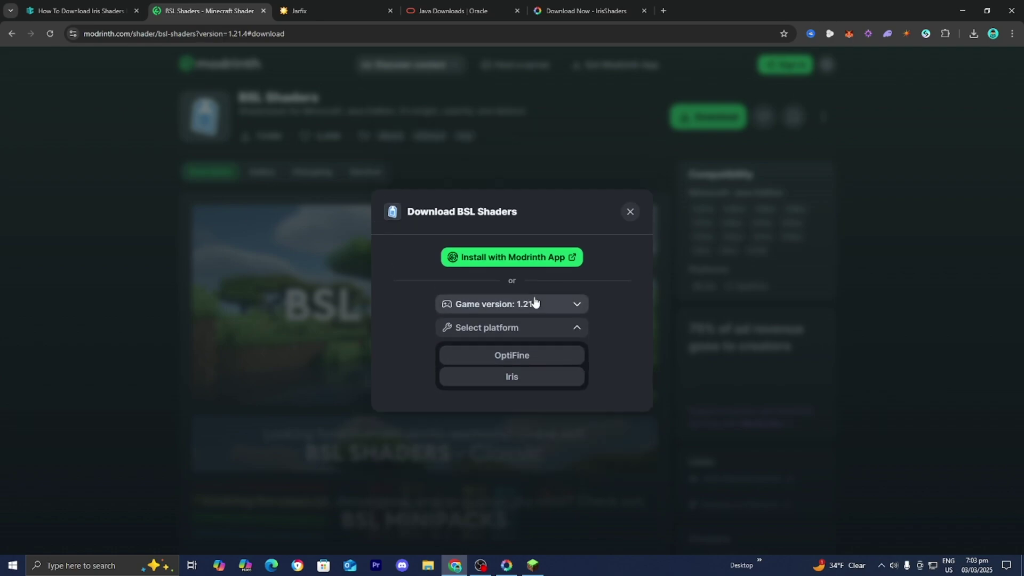
pyautogui.click(533, 379)
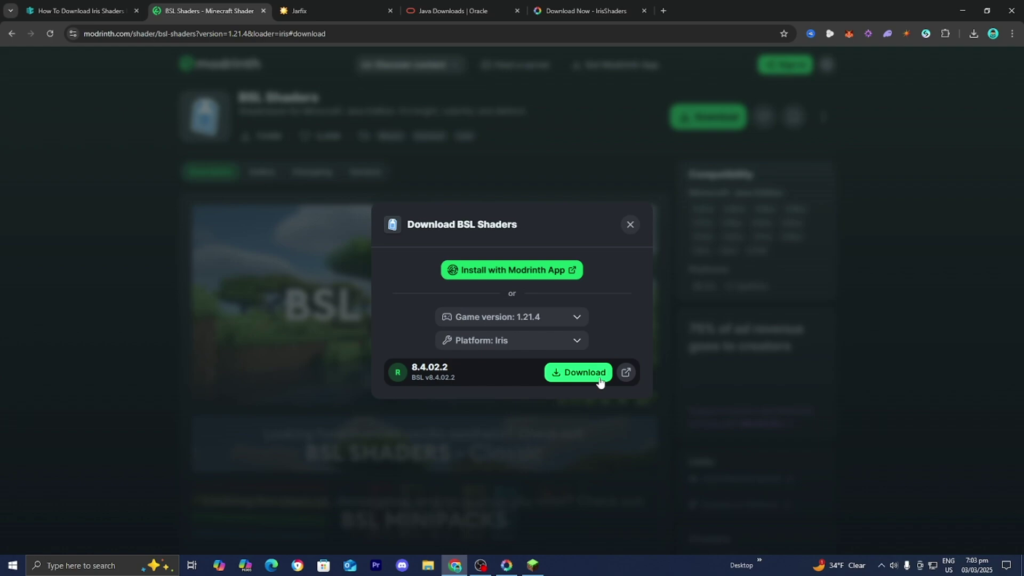
pyautogui.click(599, 374)
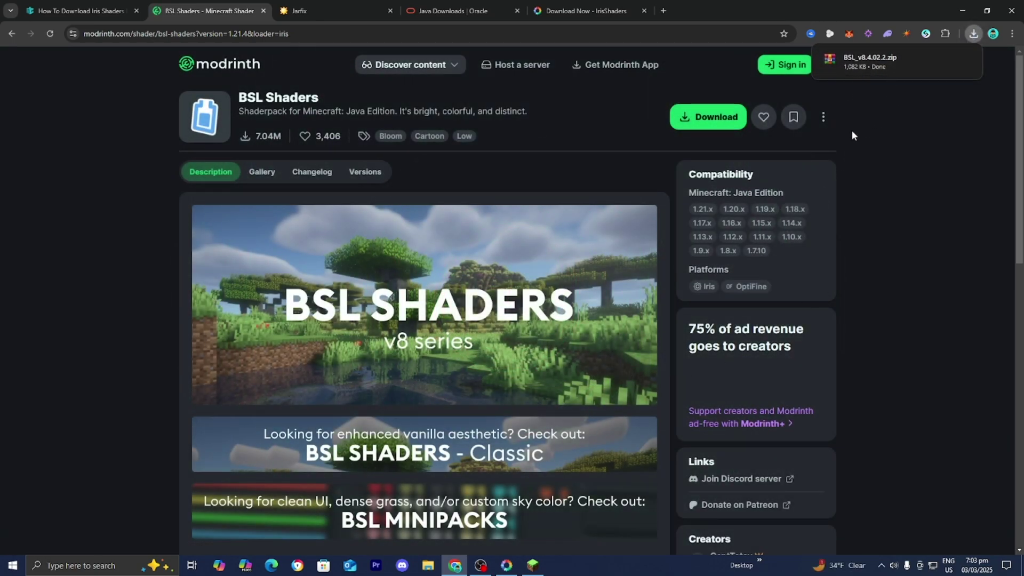
# - Drag the downloaded BSL zip from the download history onto the desktop
pyautogui.doubleClick(765, 3)
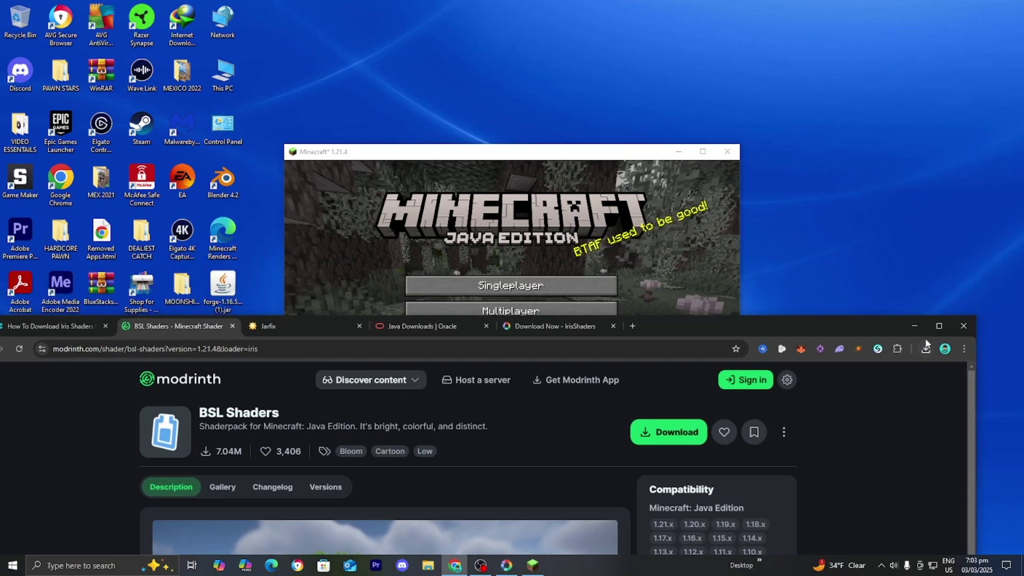
pyautogui.click(925, 349)
pyautogui.moveTo(814, 94); pyautogui.dragTo(664, 107)
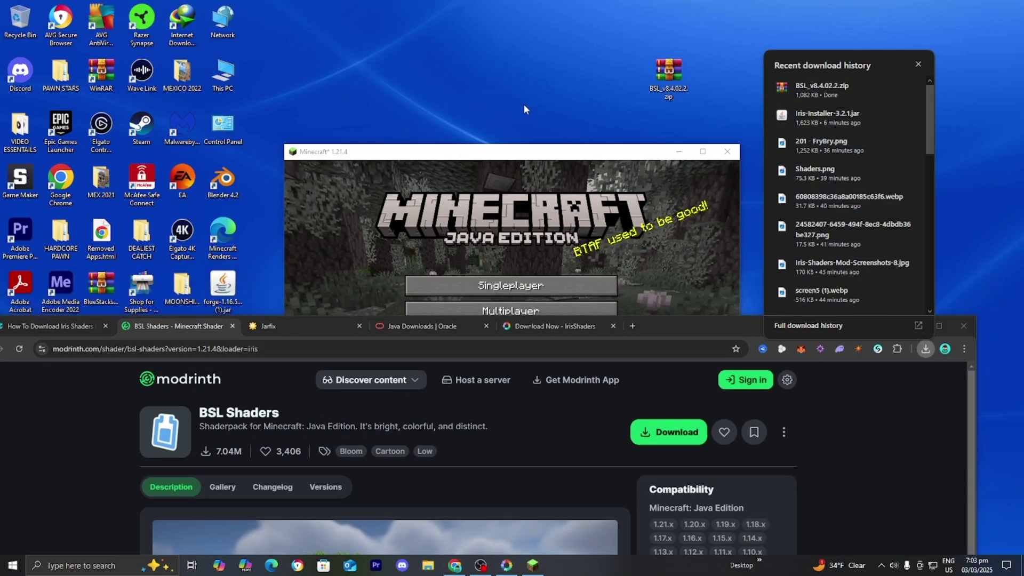
pyautogui.click(861, 446)
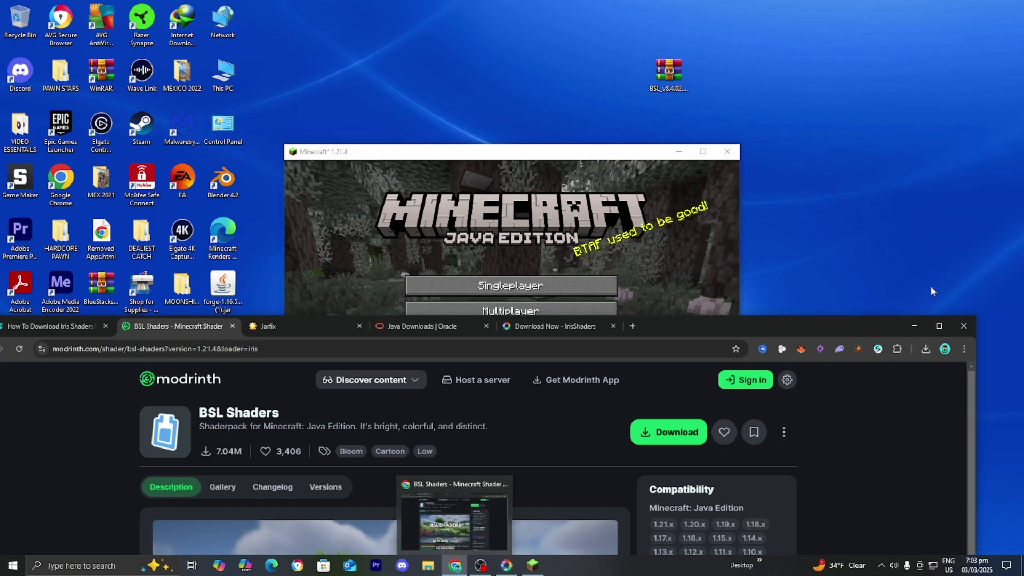
# - Uncover the desktop, shift the BSL zip right, and open Minecraft's Video Settings
pyautogui.click(914, 326)
pyautogui.moveTo(668, 75); pyautogui.dragTo(831, 184)
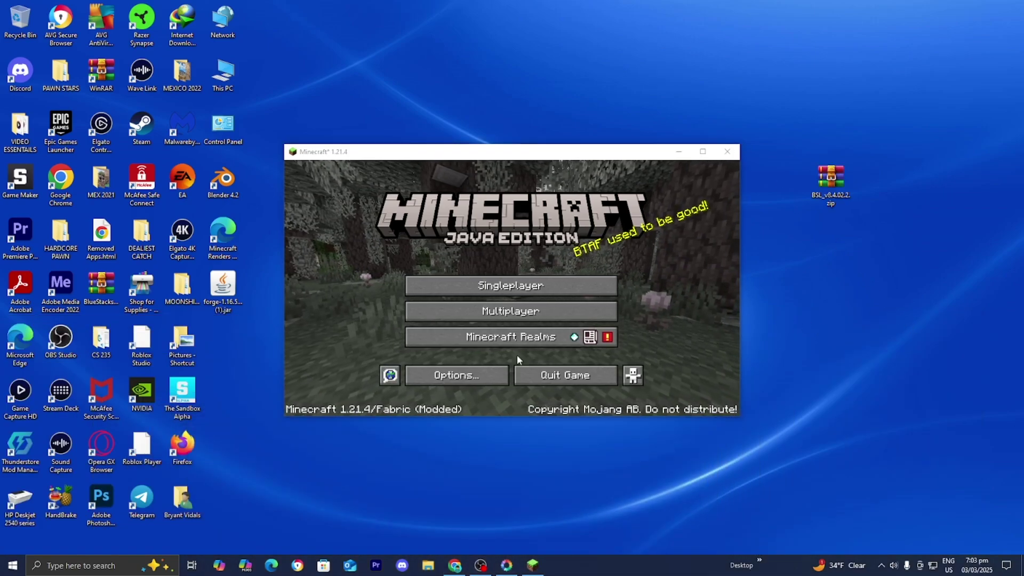
pyautogui.click(479, 374)
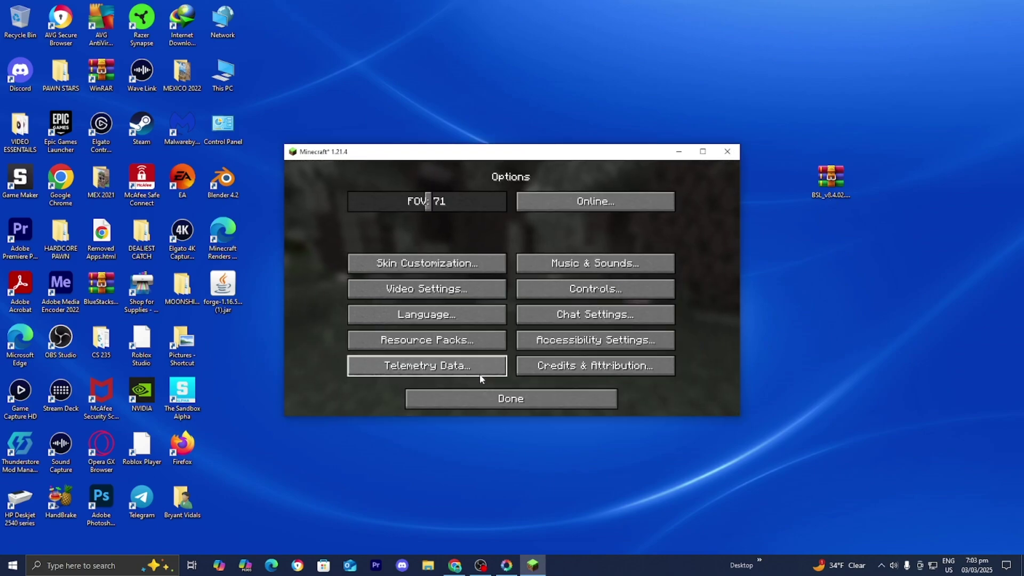
pyautogui.click(446, 289)
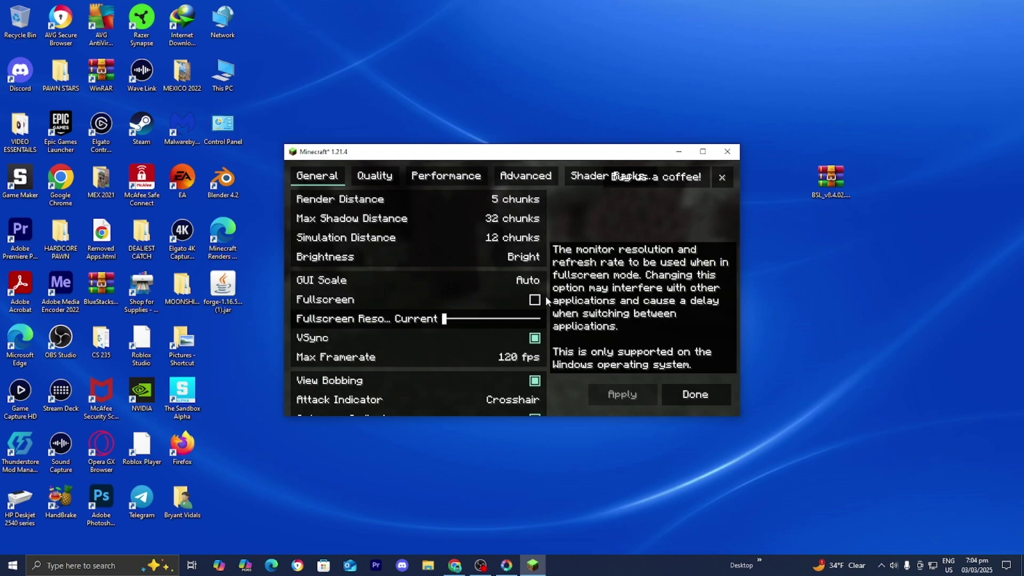
# - View the Shader Packs list and open the shaderpacks folder on disk
pyautogui.click(584, 178)
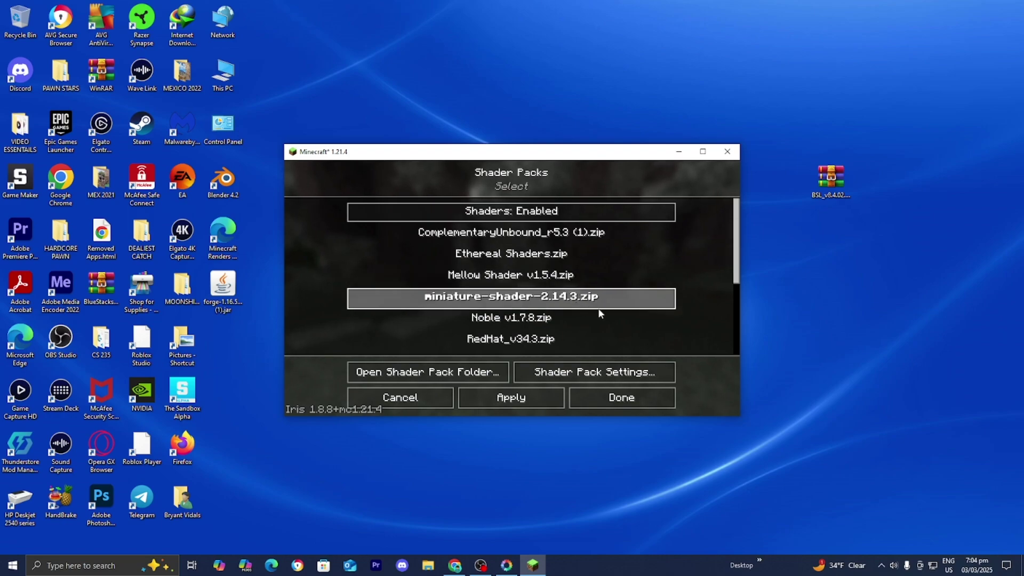
pyautogui.scroll(-2, 571, 311)
pyautogui.scroll(1, 571, 313)
pyautogui.scroll(-2, 533, 291)
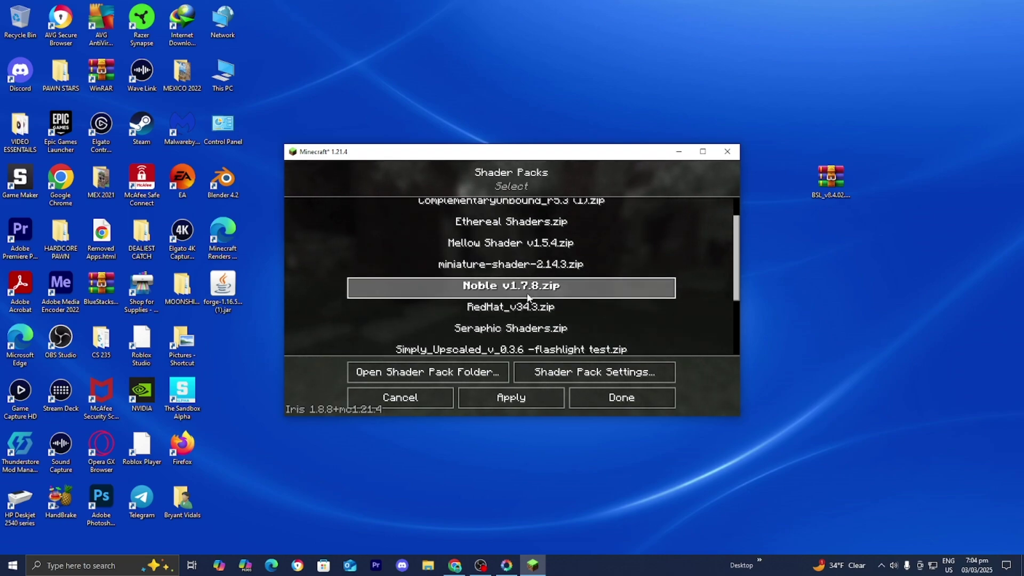
pyautogui.scroll(2, 529, 297)
pyautogui.scroll(1, 530, 300)
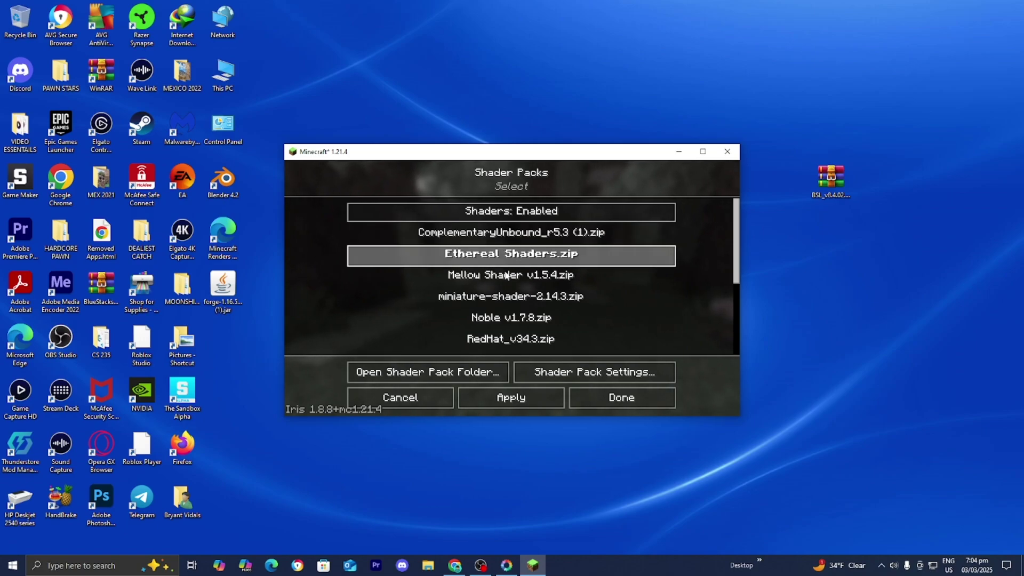
pyautogui.click(452, 372)
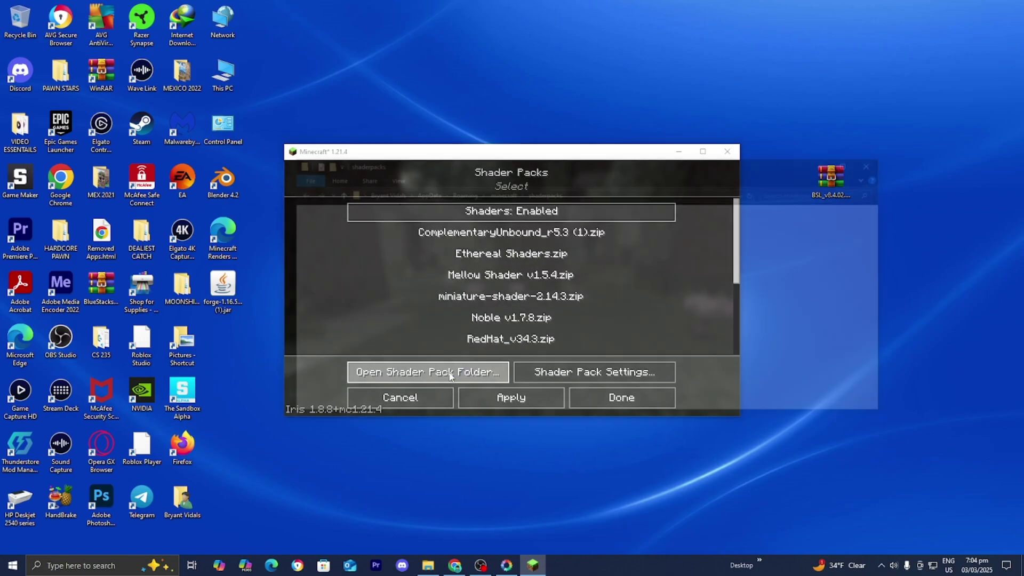
# - Copy BSL_v8.4.02.2.zip from the desktop into the shaderpacks folder window
pyautogui.moveTo(566, 163); pyautogui.dragTo(372, 140)
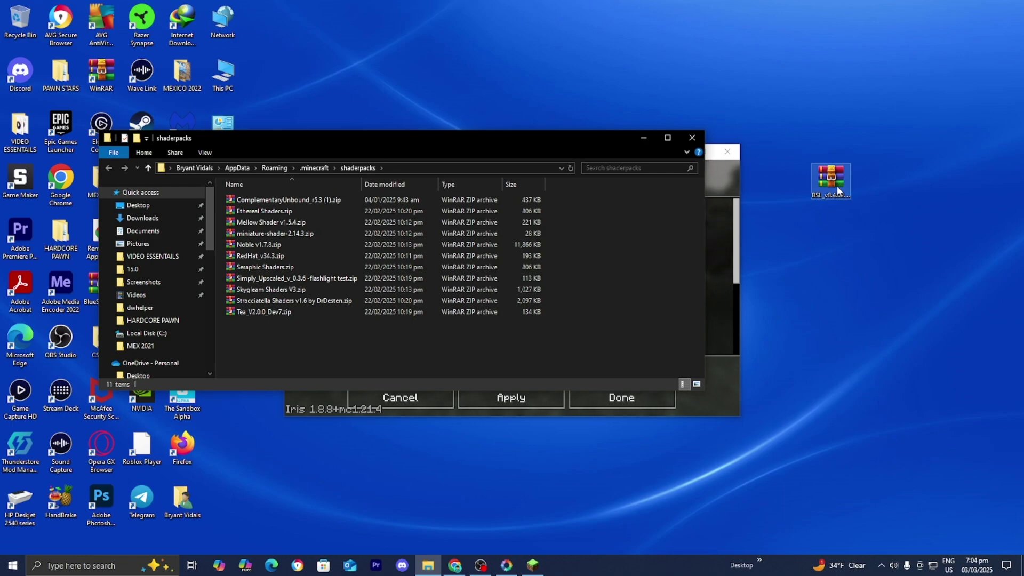
pyautogui.moveTo(837, 187); pyautogui.dragTo(534, 331)
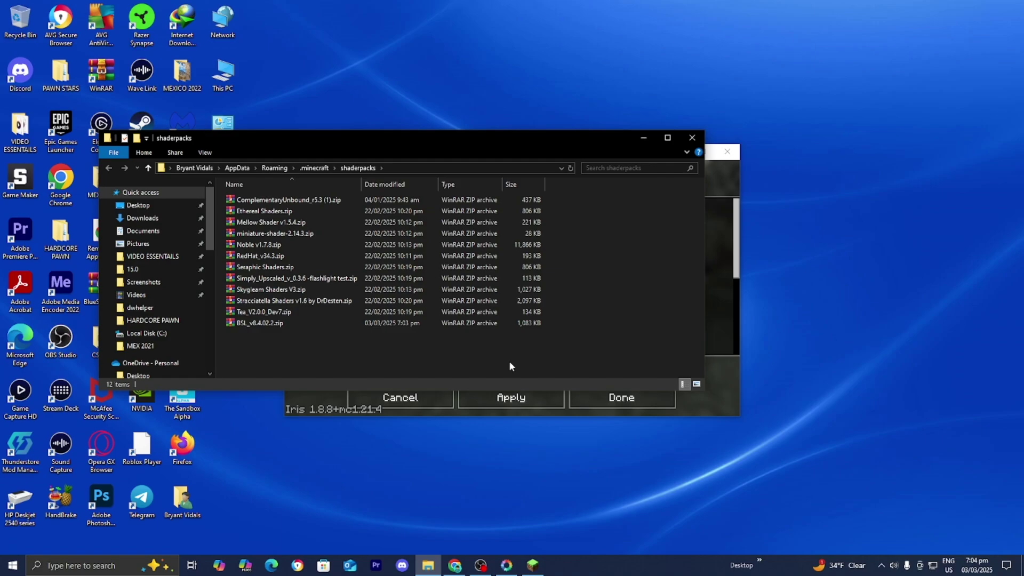
# - Close the folder, maximize the game, and select BSL_v8.4.02.2.zip as the shader pack
pyautogui.click(692, 137)
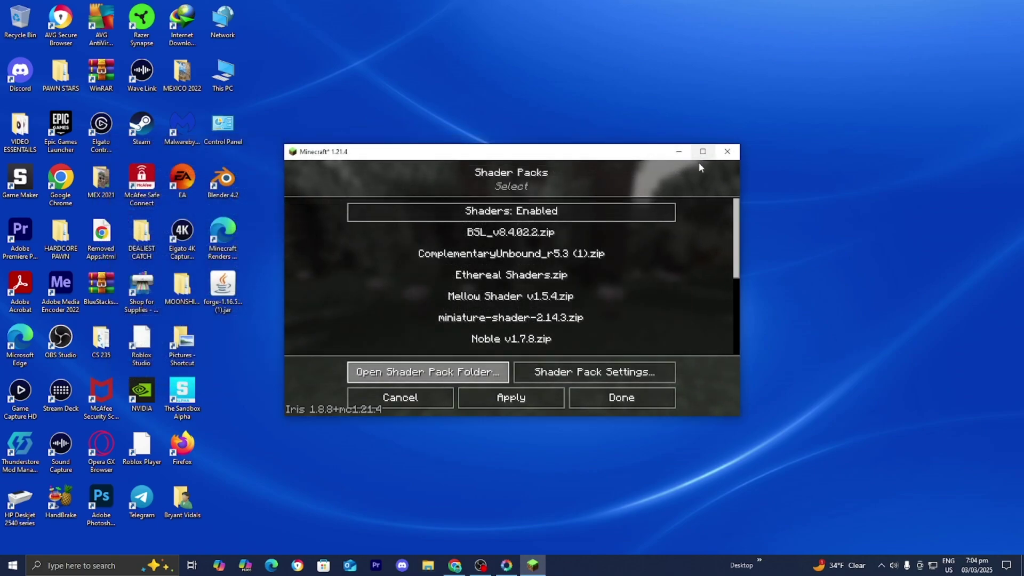
pyautogui.click(703, 152)
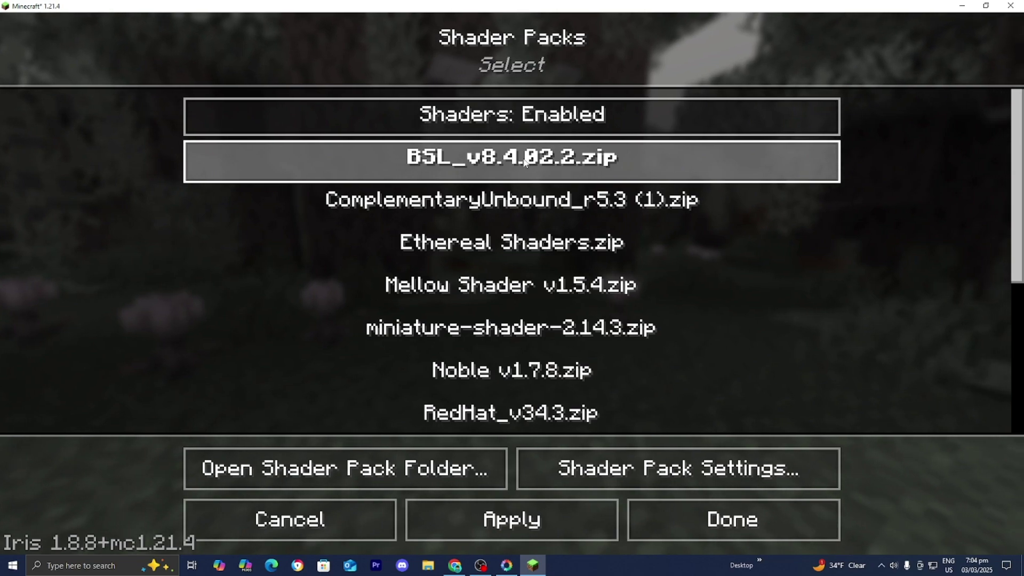
pyautogui.click(526, 163)
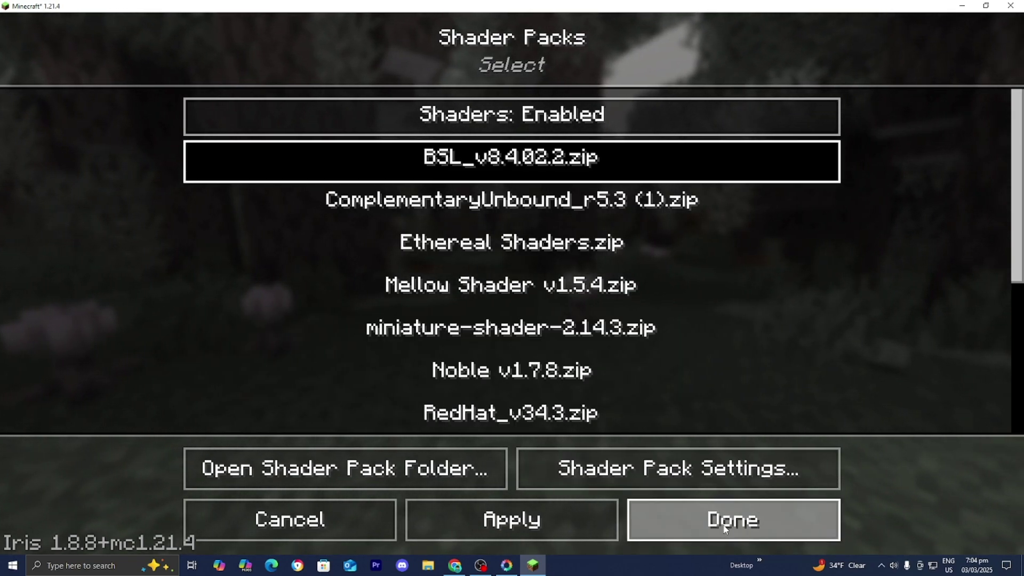
pyautogui.click(726, 528)
# - Exit the settings screens and walk forward in the BSL-shaded world
pyautogui.click(932, 517)
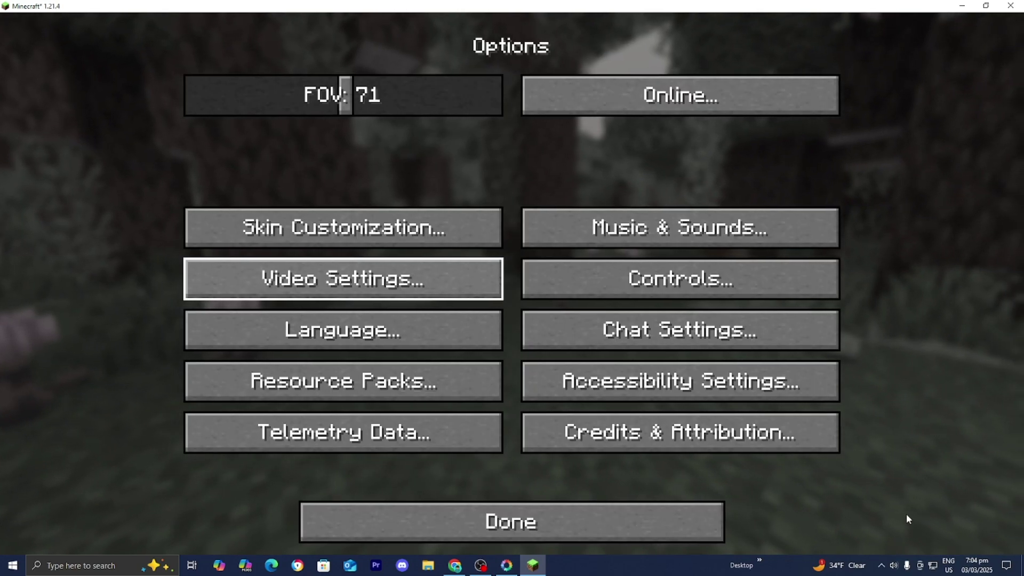
pyautogui.click(693, 517)
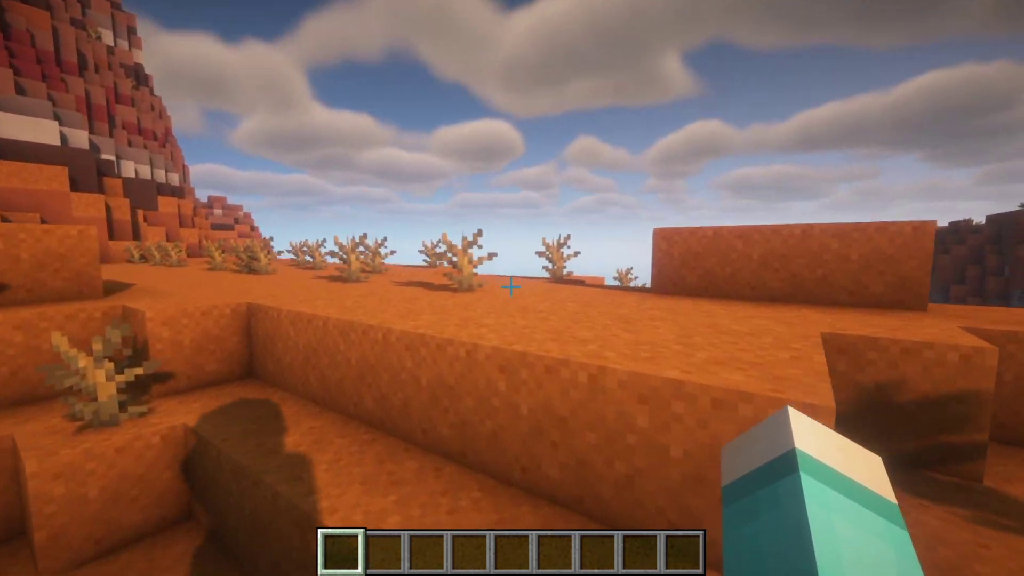
pyautogui.press('w')
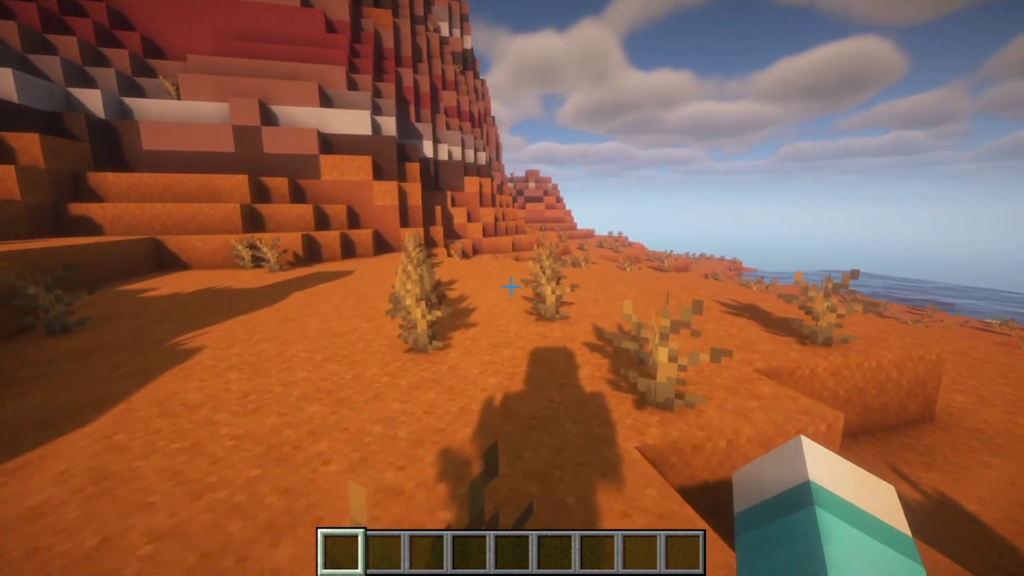